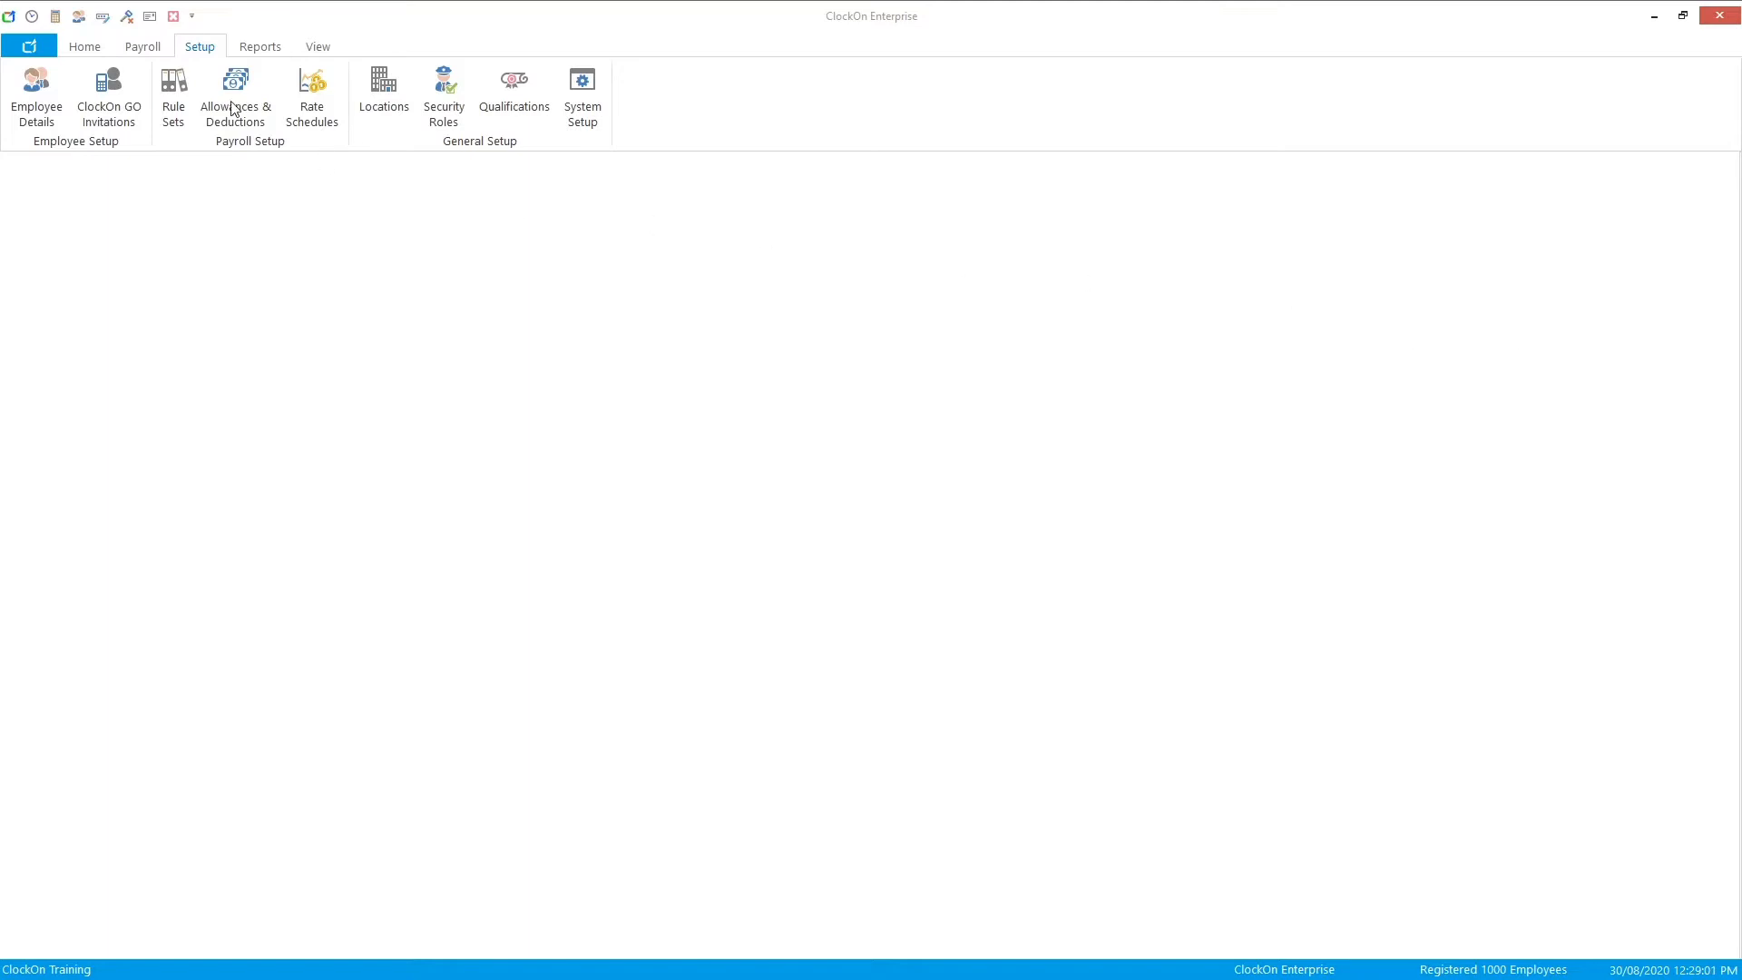
Bring ClockOn forward and open System Setup on its Registration details.
click(205, 49)
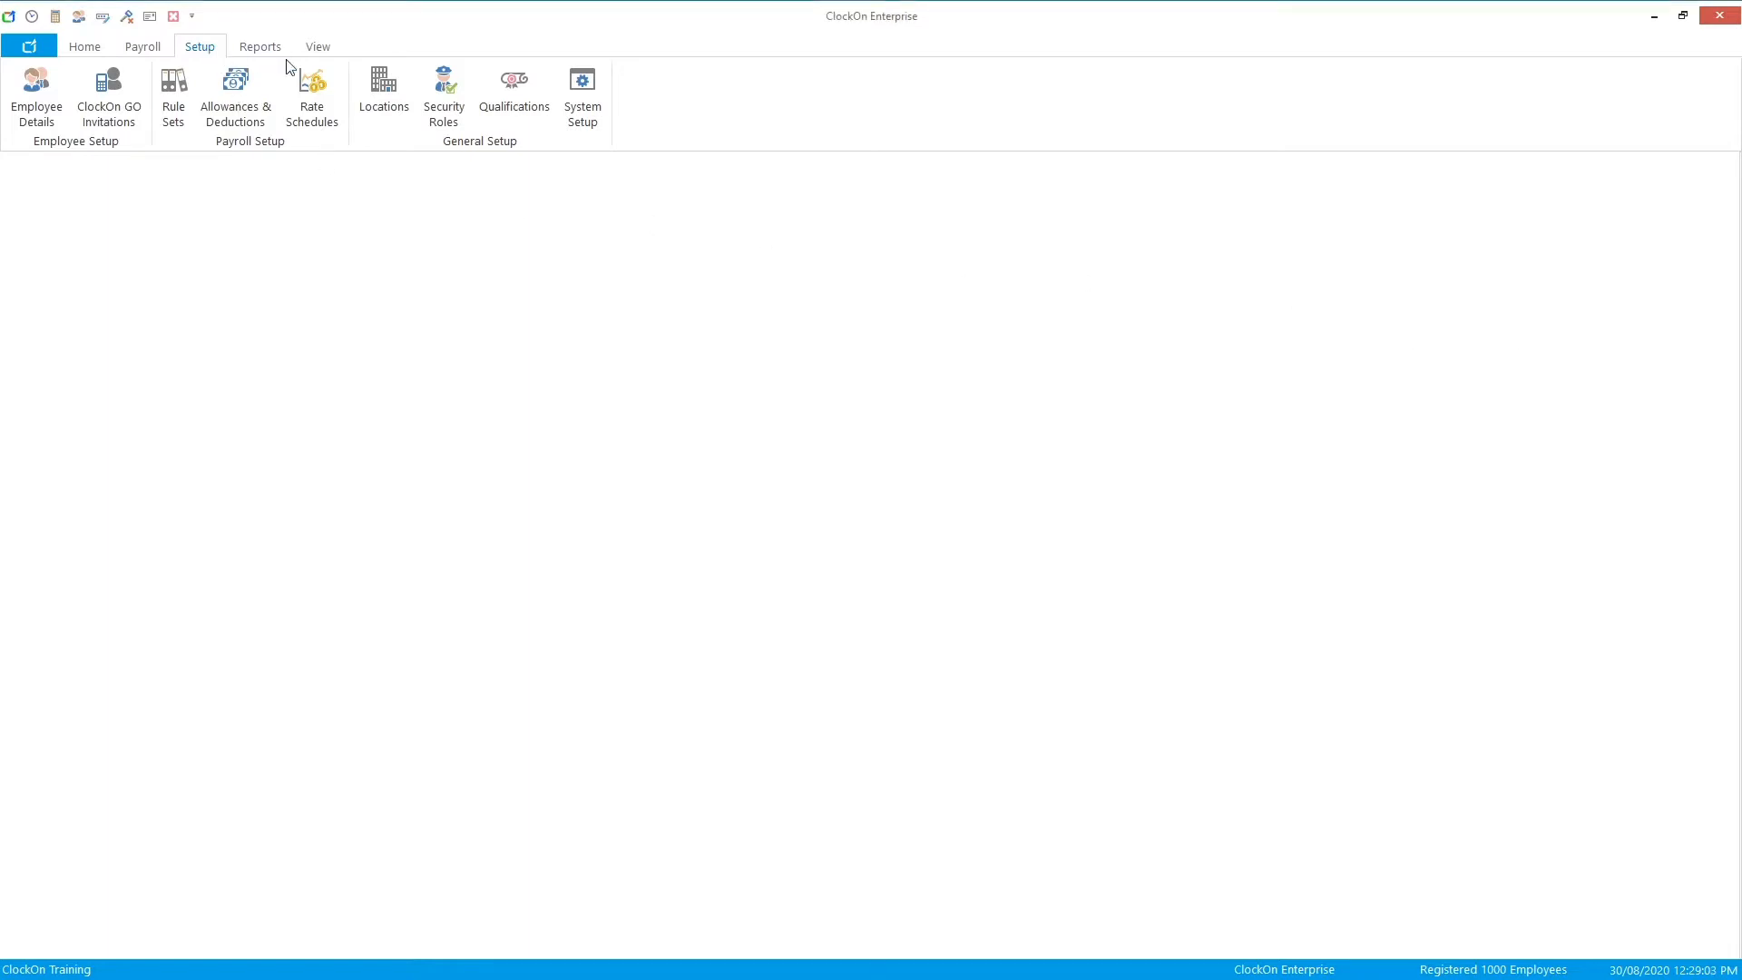
click(595, 90)
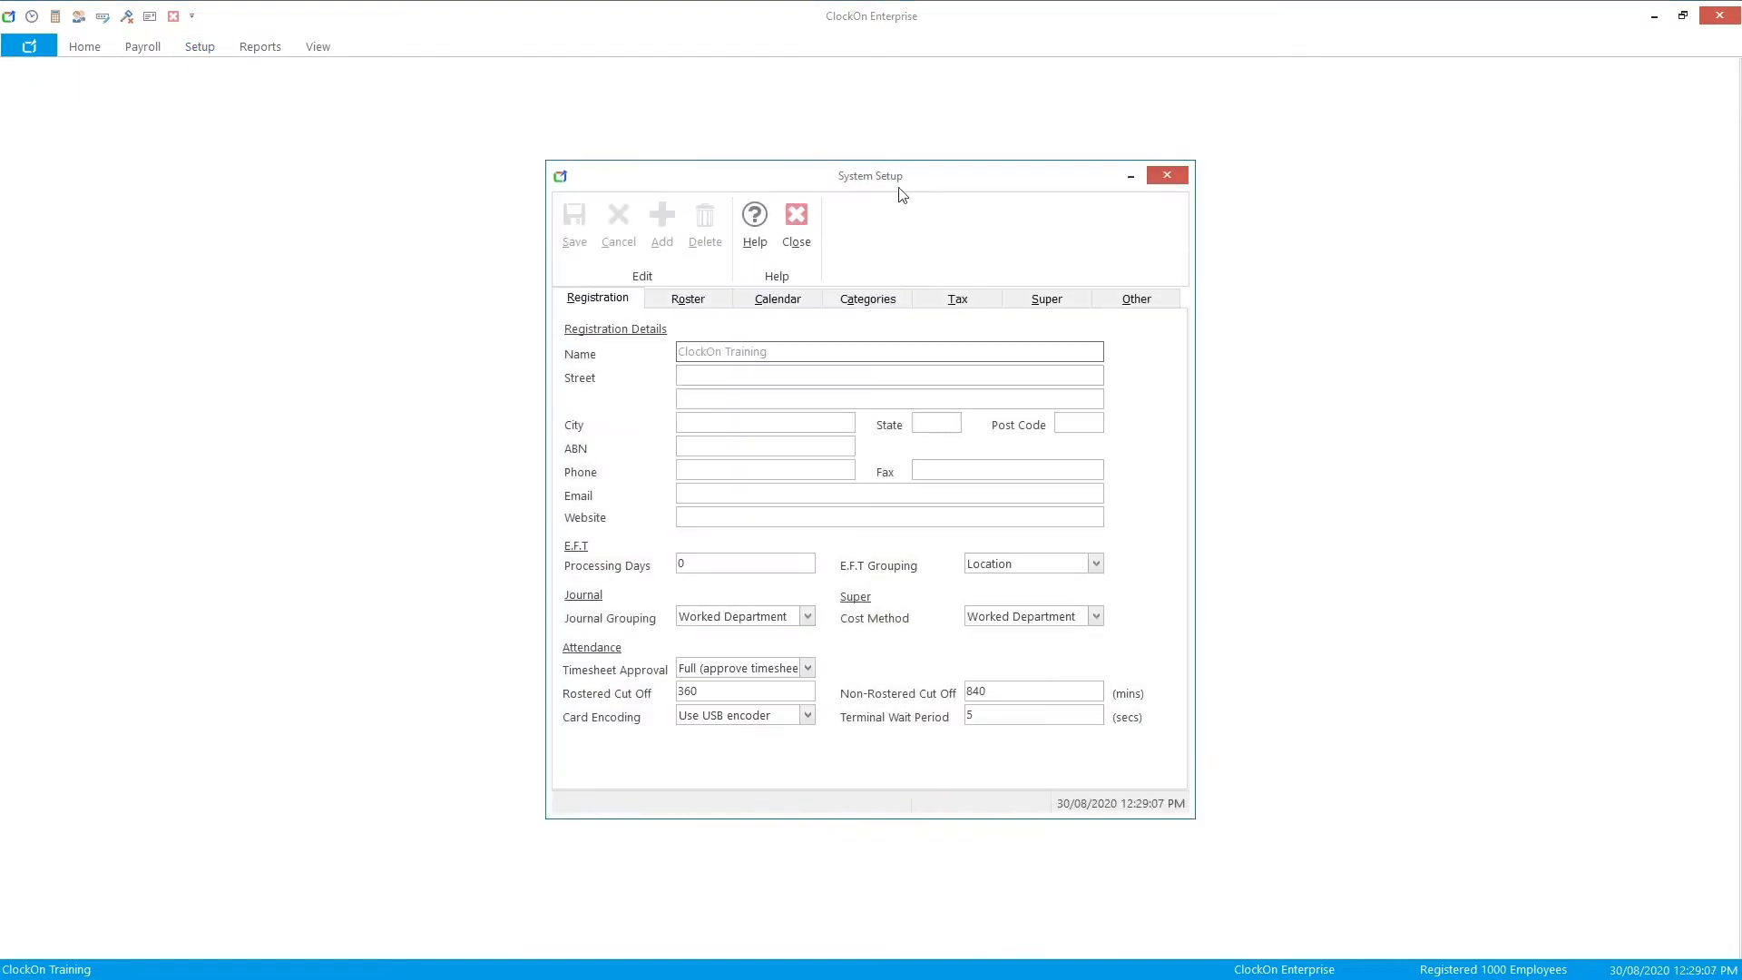
On System Setup's Other tab, choose Enable Google 2FA for Two Factor Auth.
click(1125, 309)
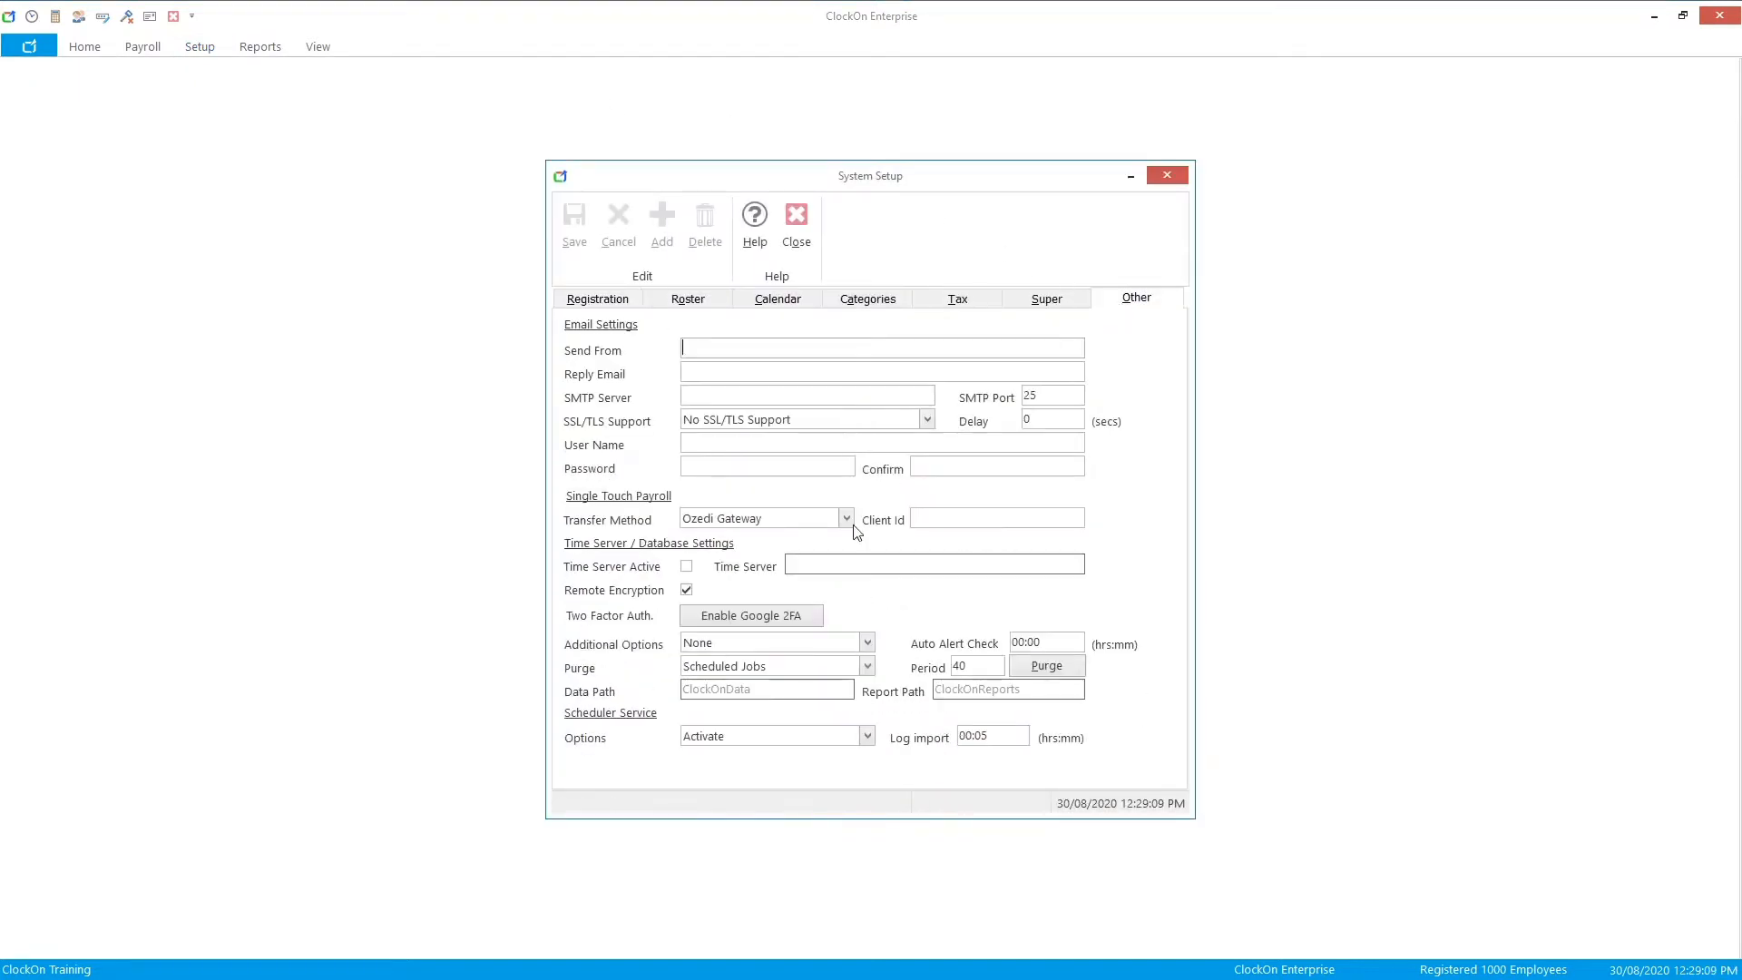
click(743, 617)
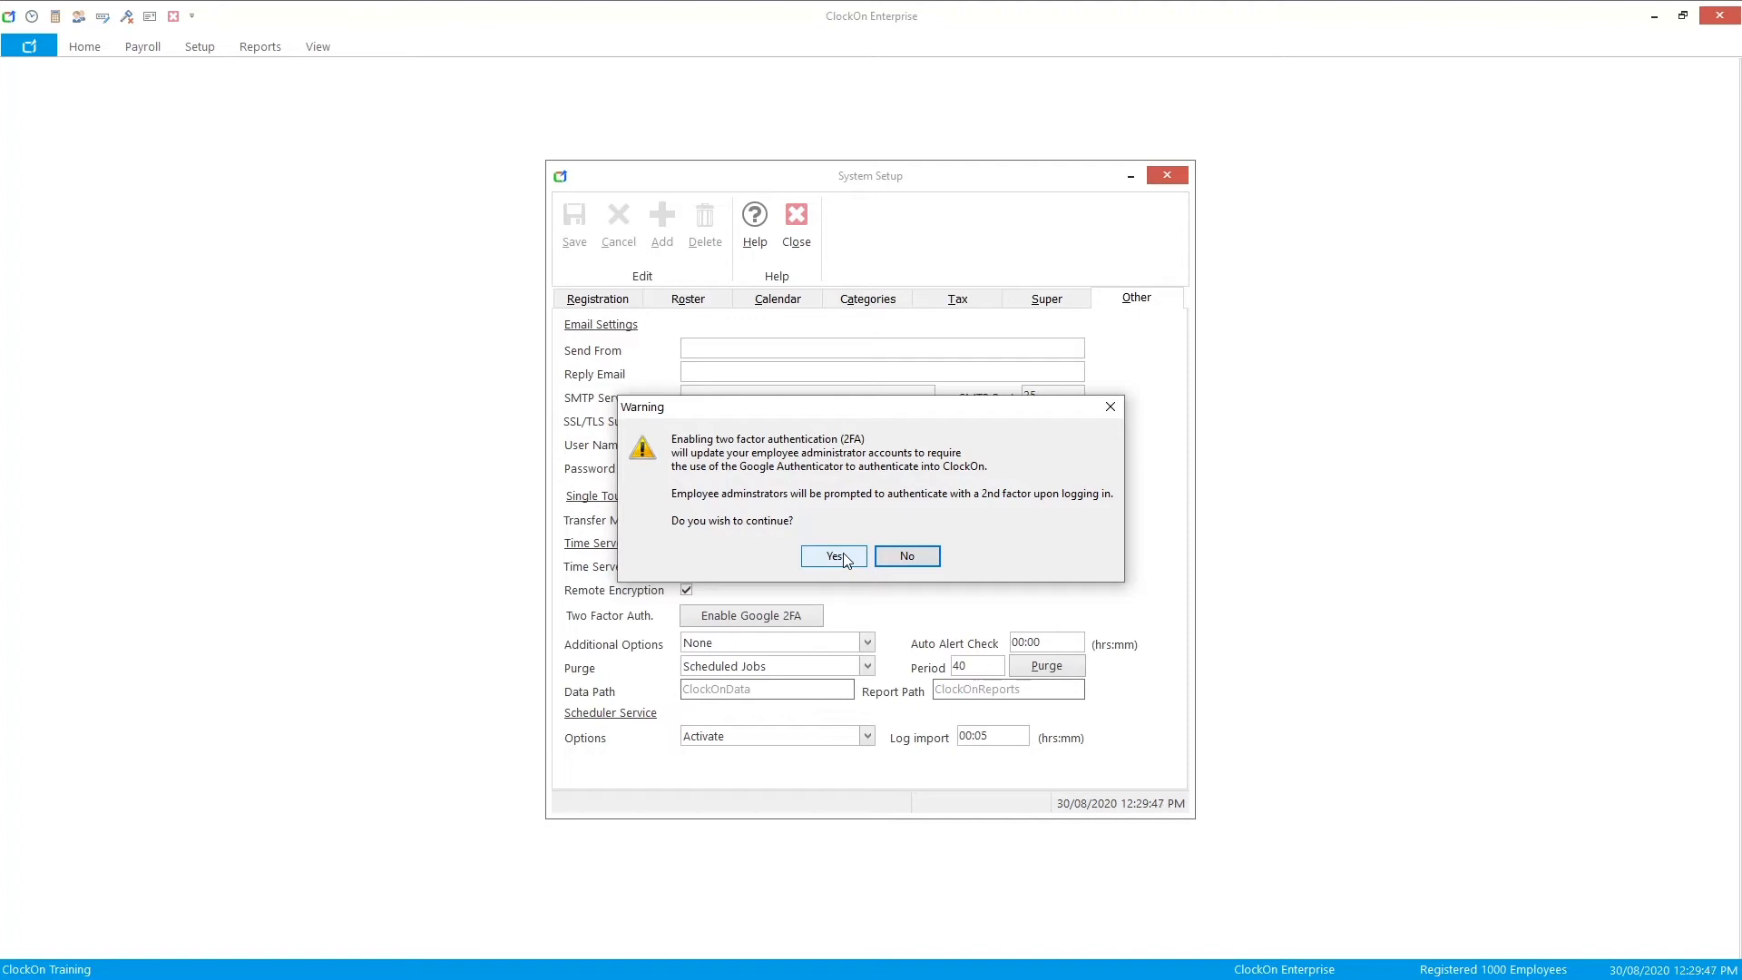
Confirm the warning to open Two Factor Verification, then return to the 2FA help article.
click(842, 553)
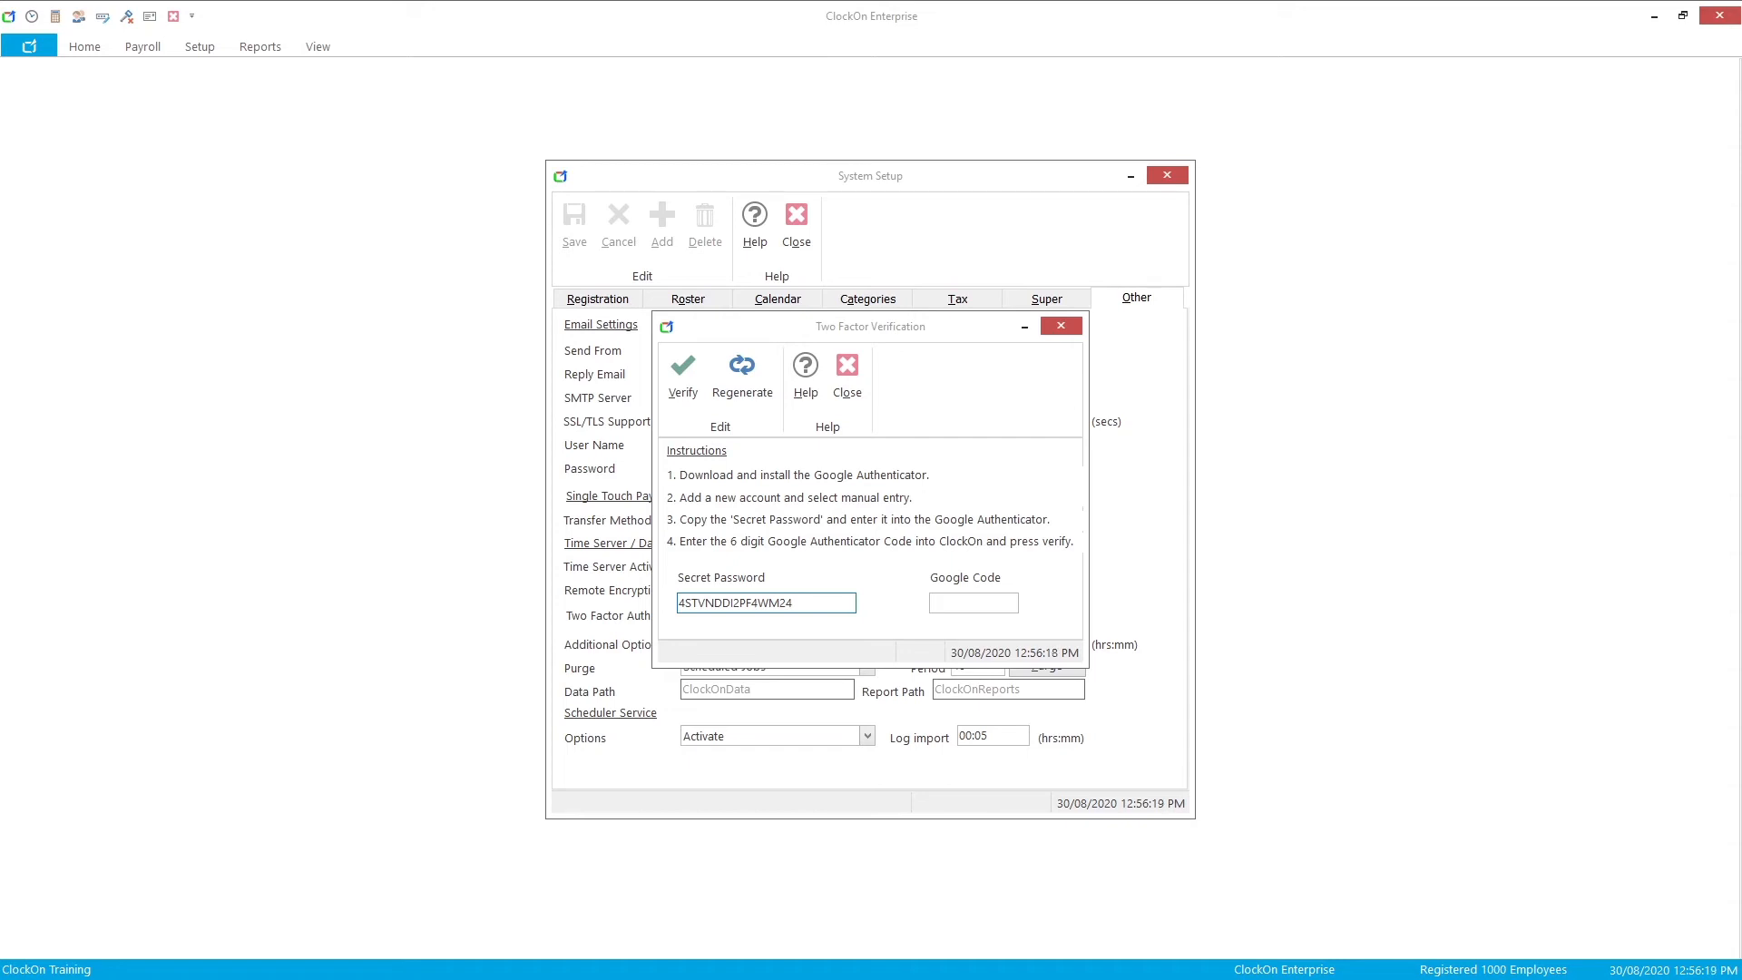
key(alt+Tab)
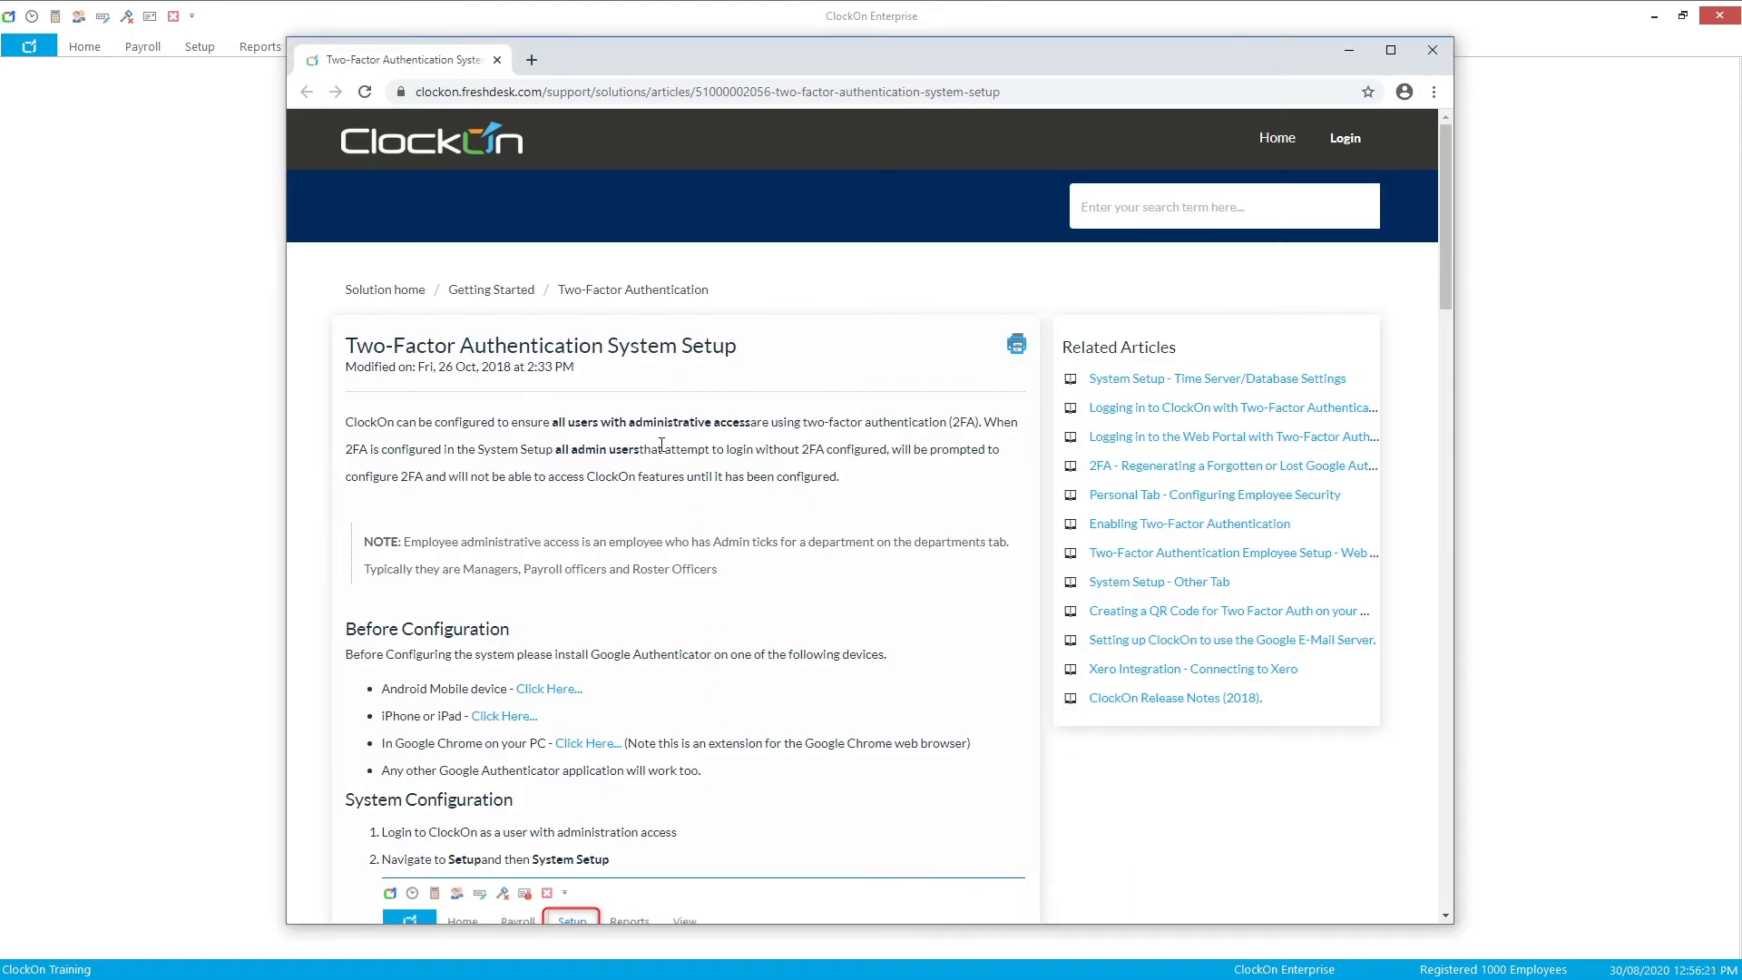
Follow the article's Google Chrome 'Click Here...' link to the Authenticator extension's store page.
drag(738, 351, 343, 347)
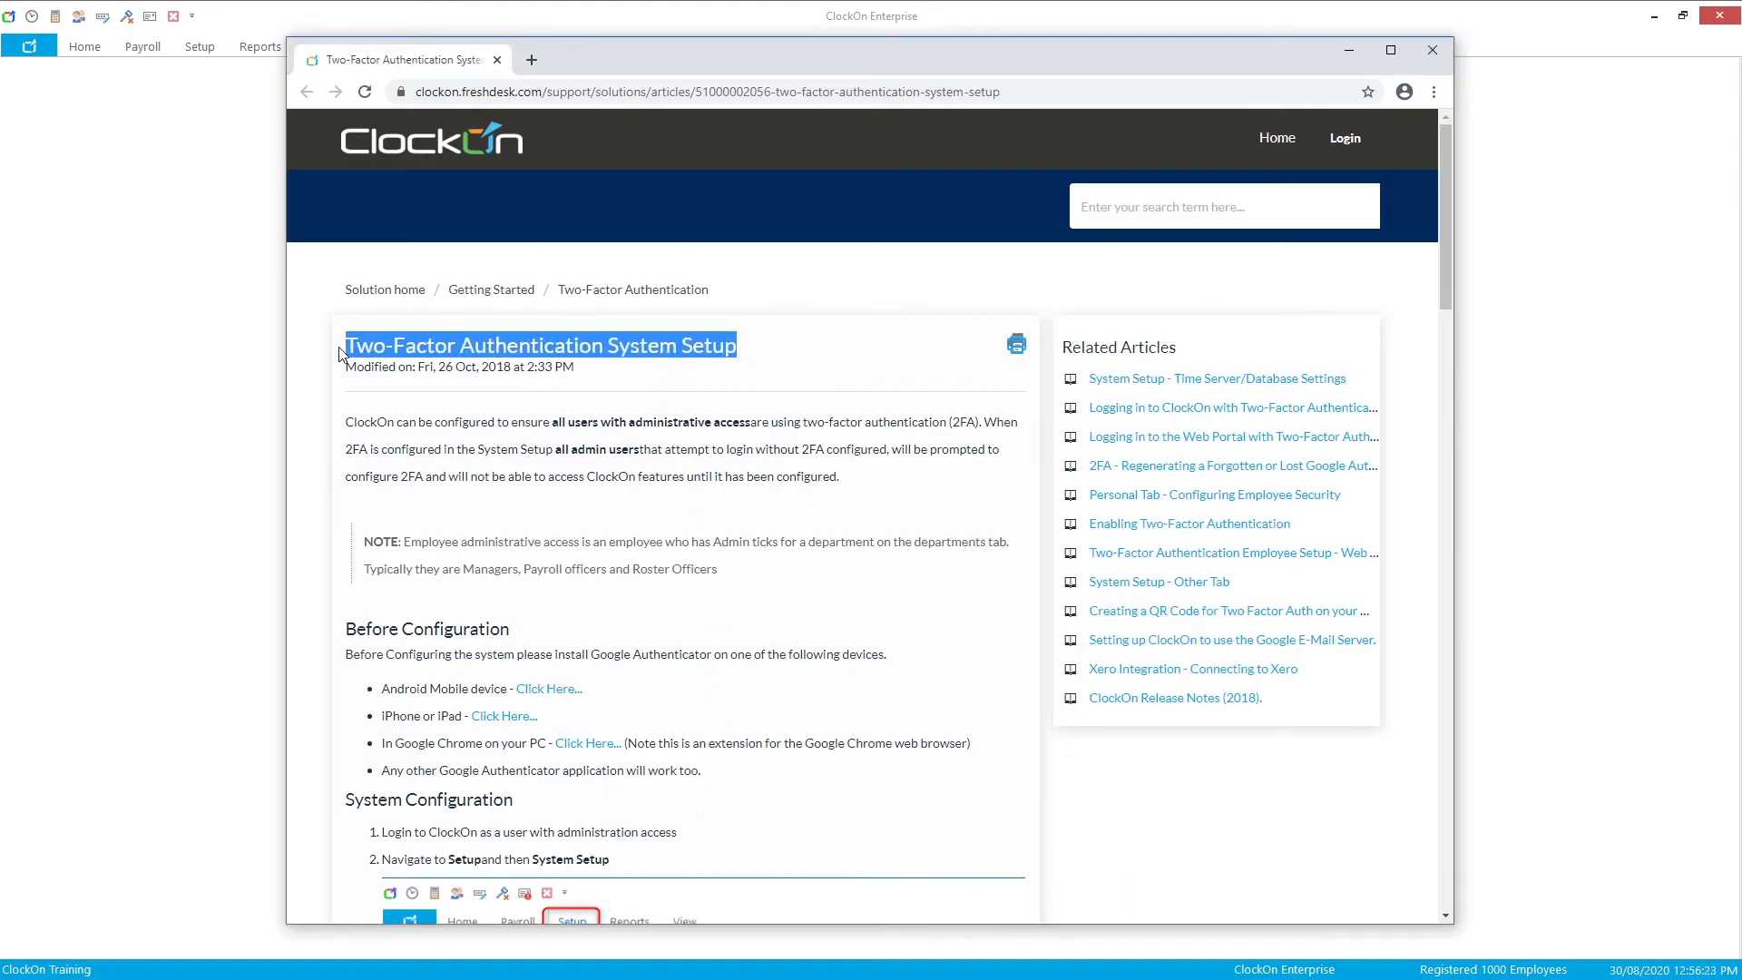
drag(339, 629, 525, 629)
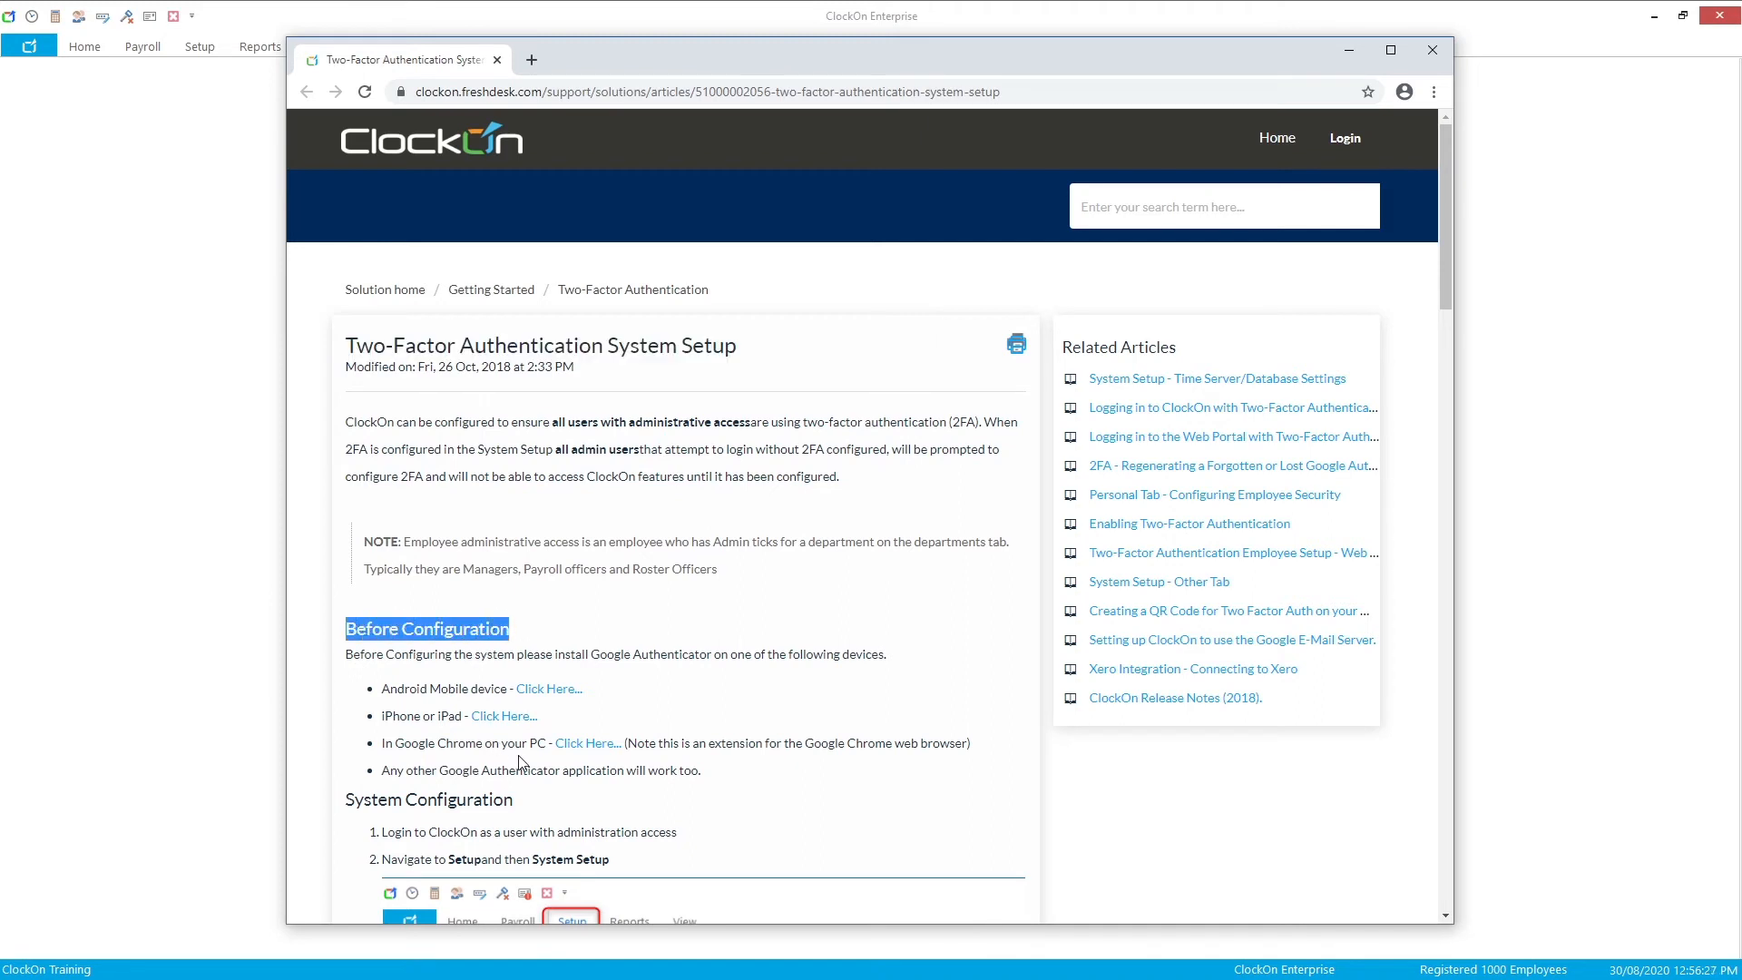
click(593, 753)
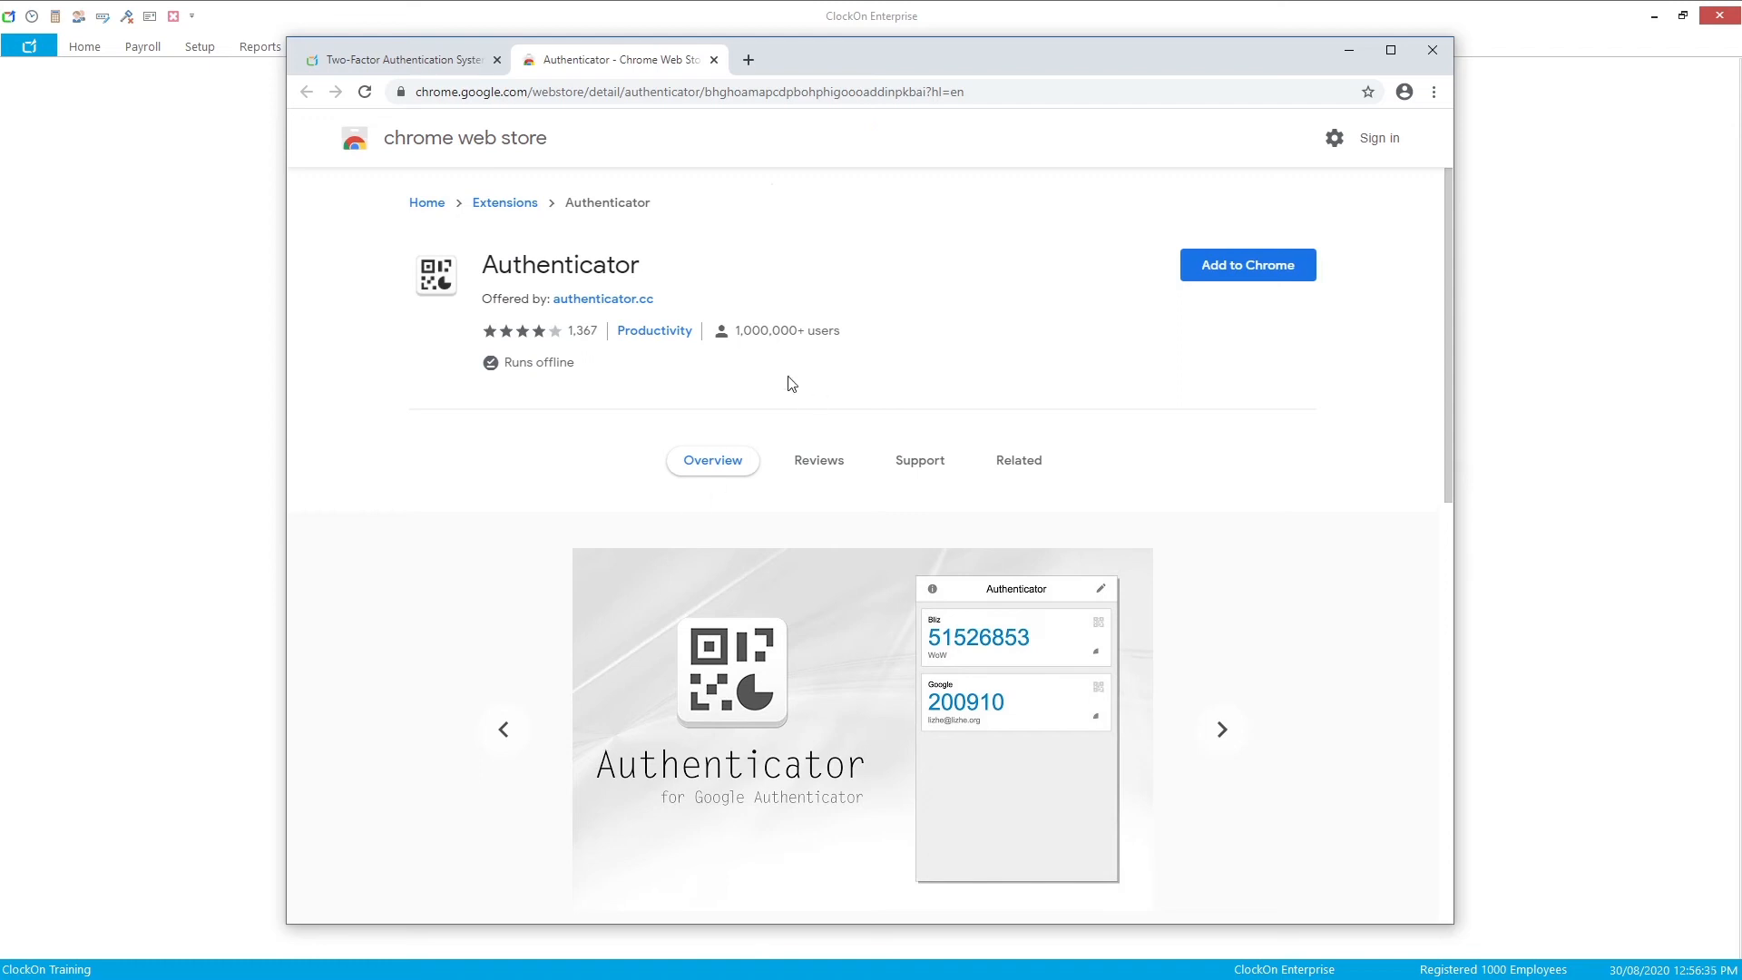
Add the Authenticator extension to Chrome and confirm the installation.
double_click(608, 266)
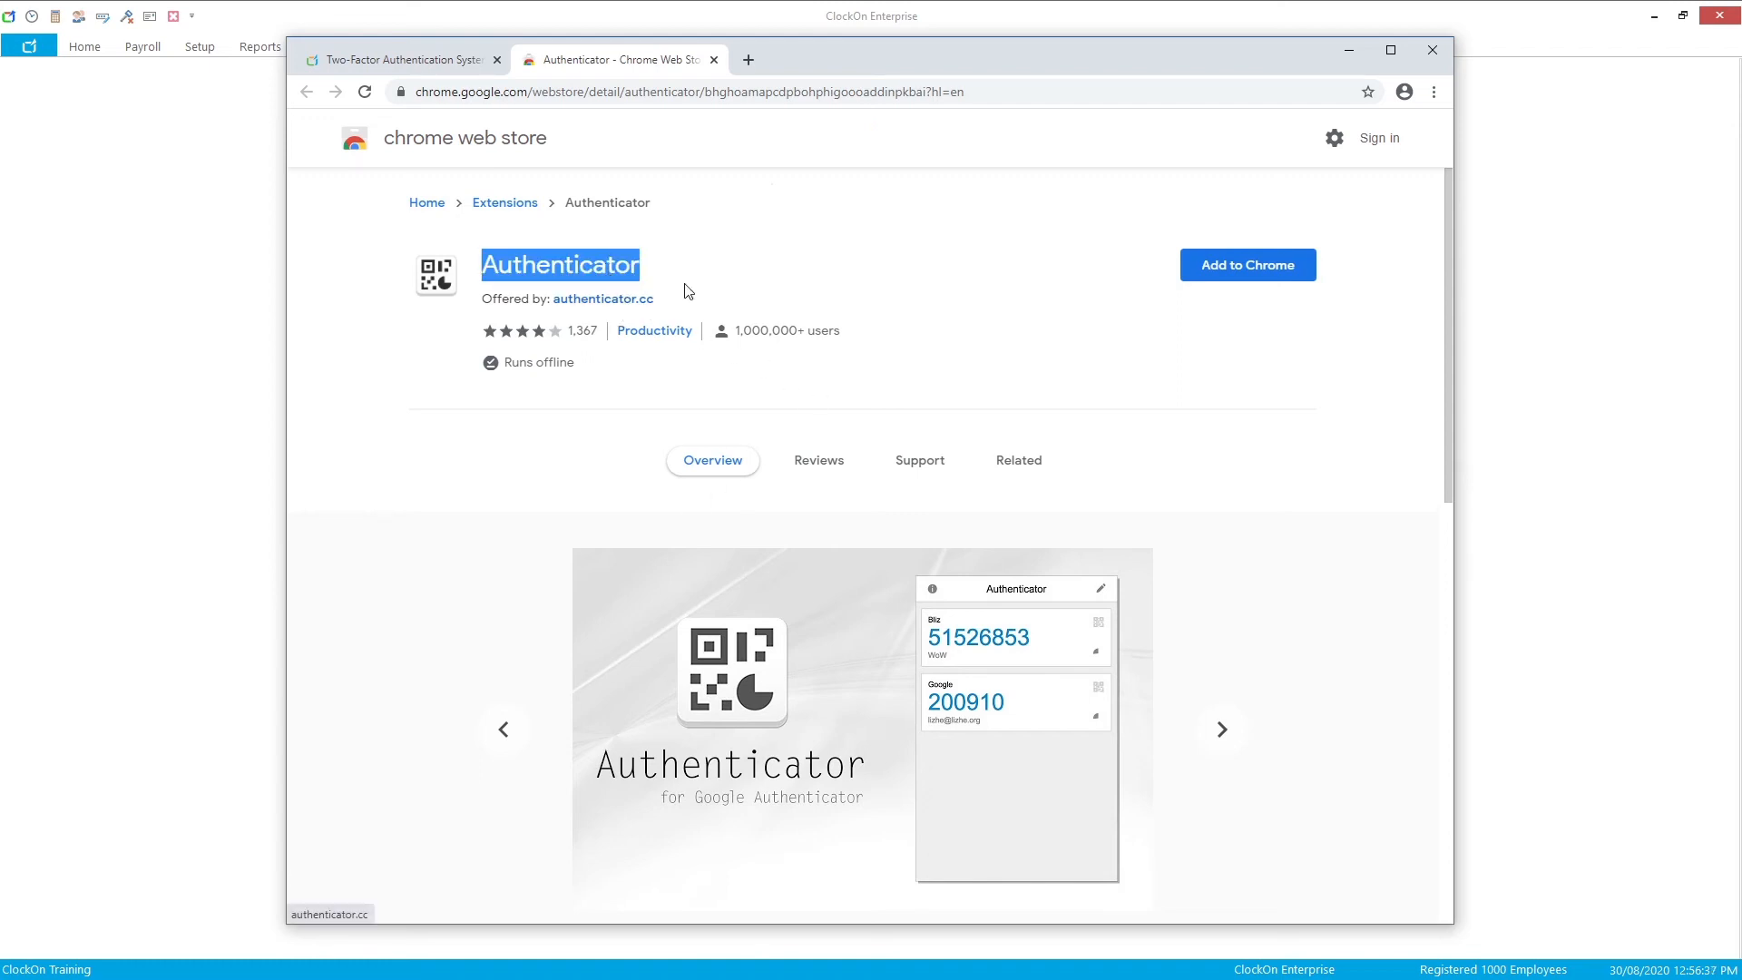
click(1303, 263)
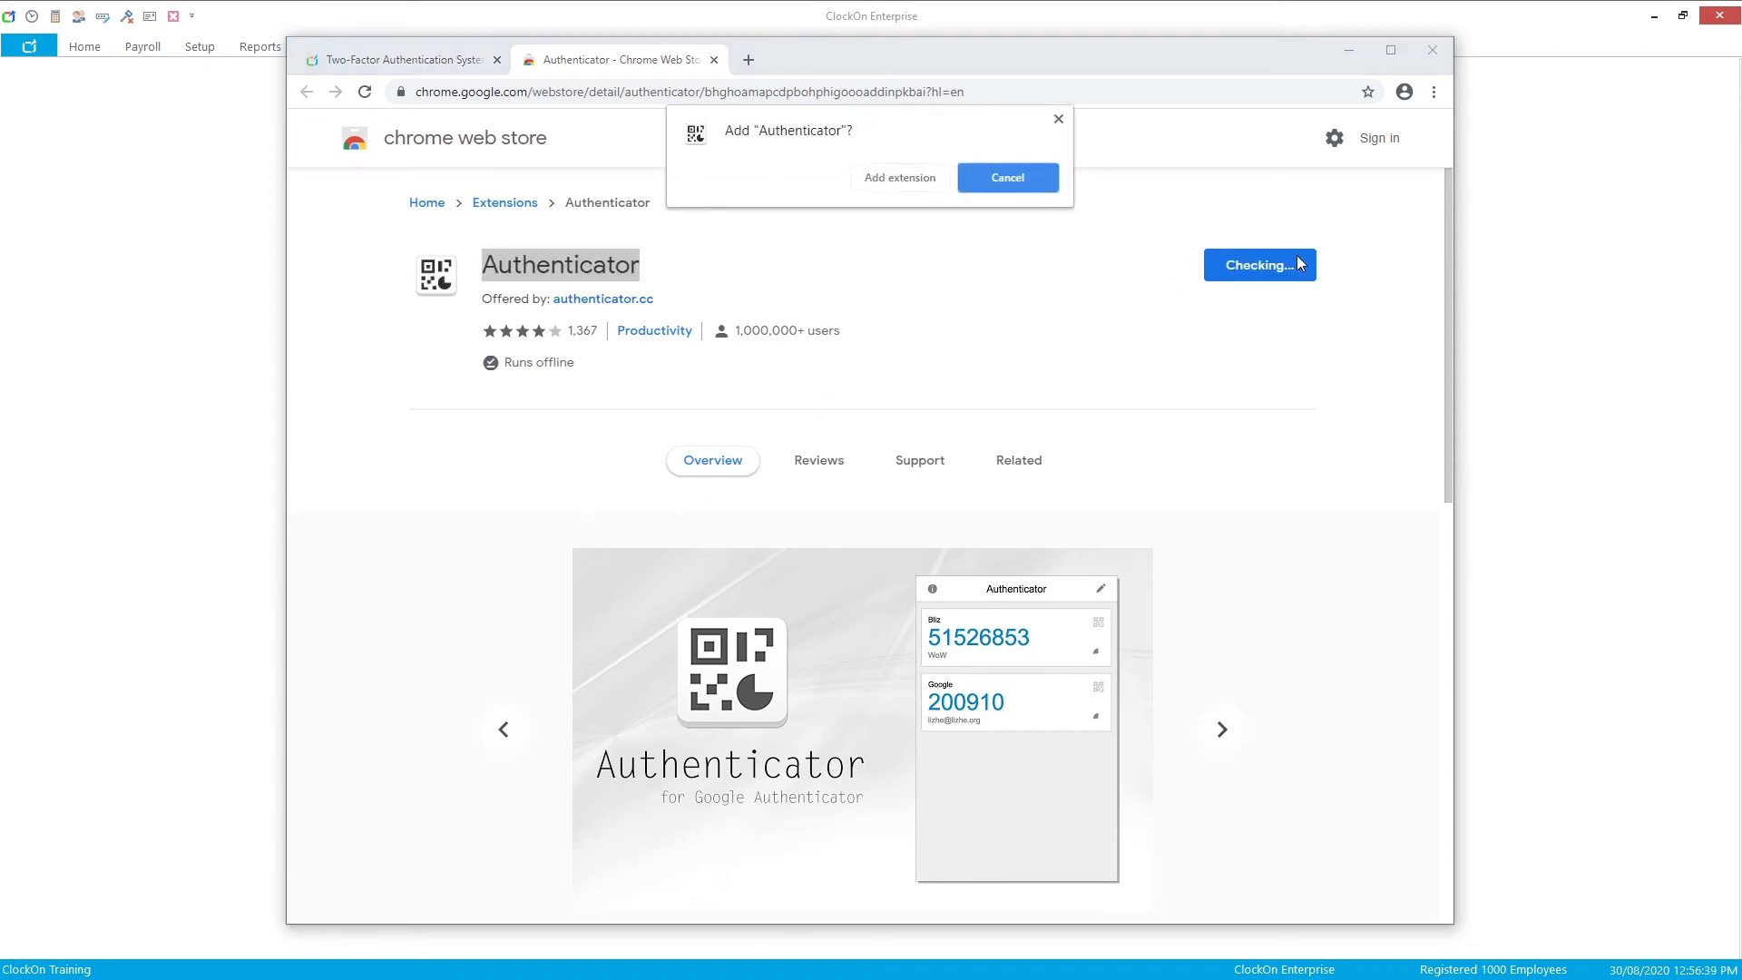
click(905, 179)
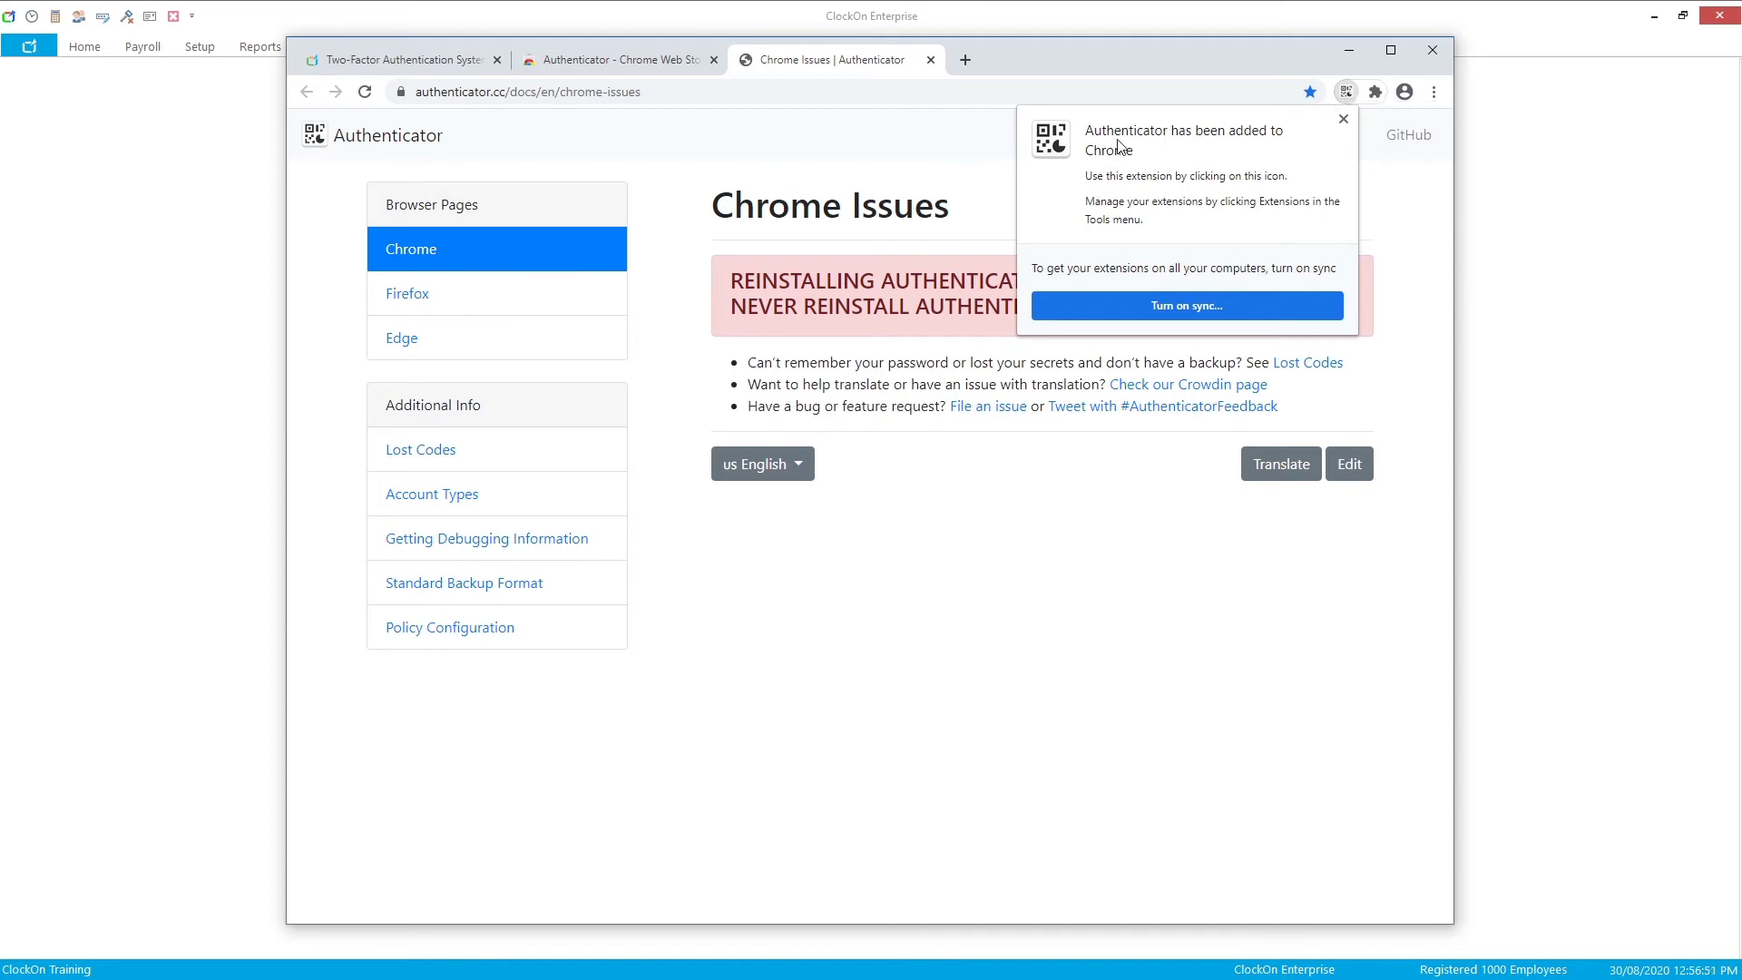
Pin Authenticator to the Chrome toolbar from the Extensions menu.
click(1377, 94)
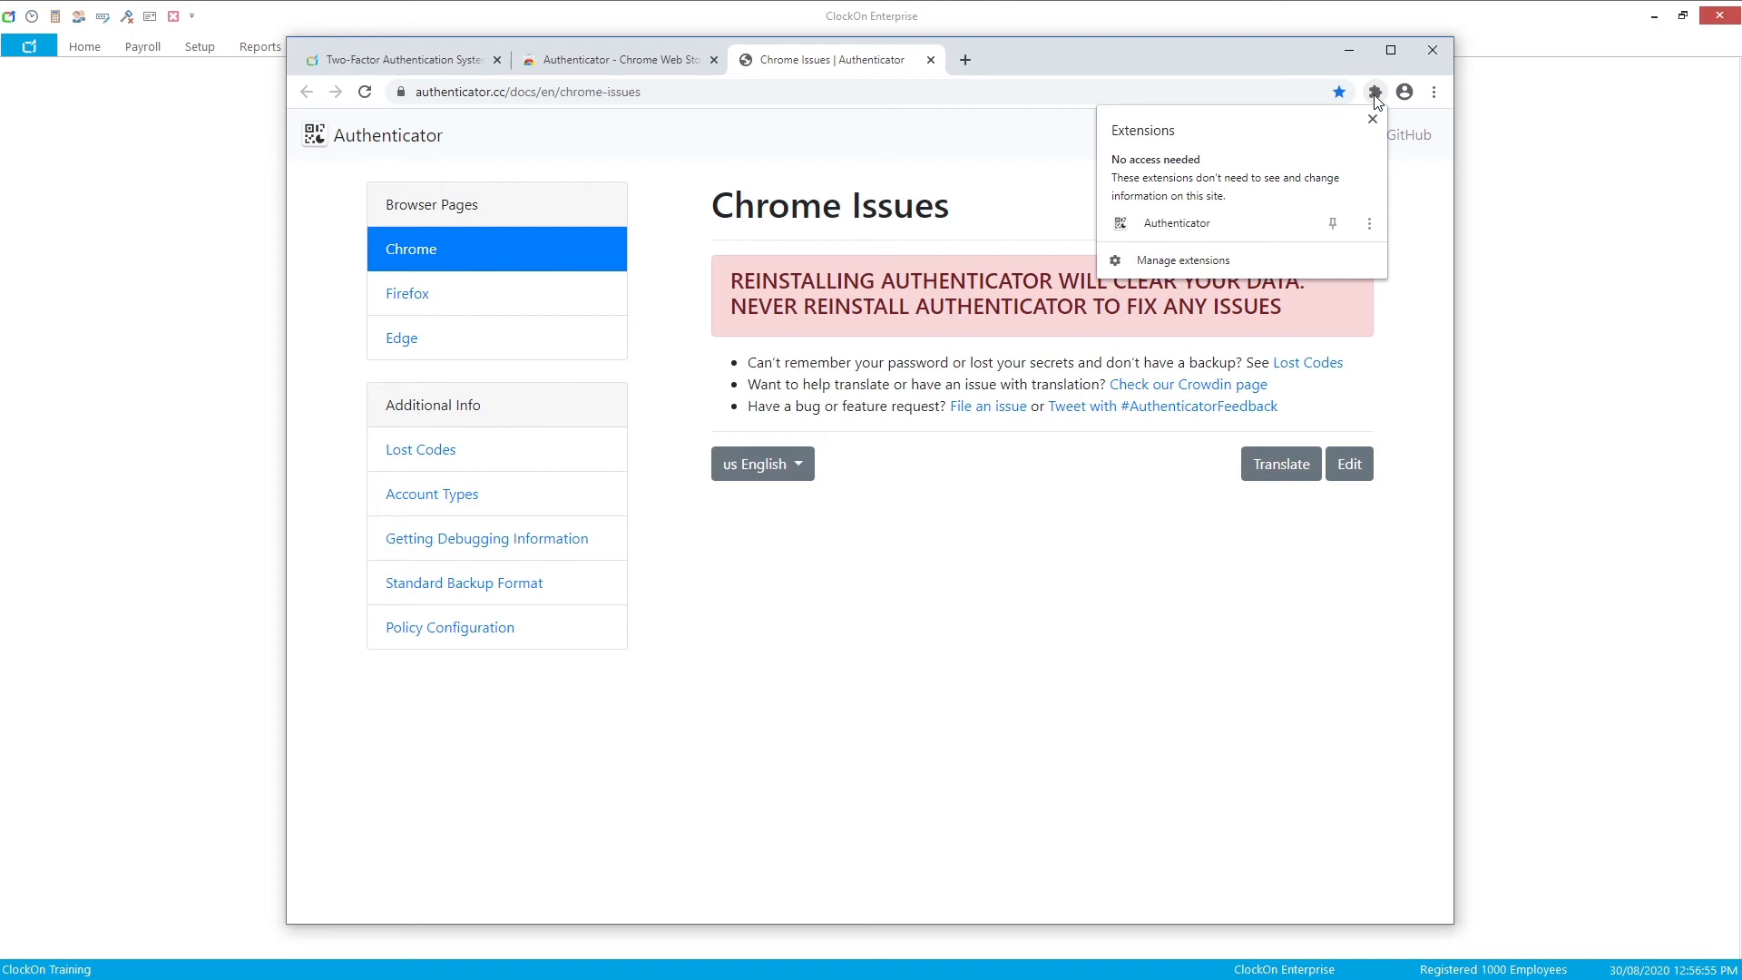
click(1375, 93)
click(1376, 94)
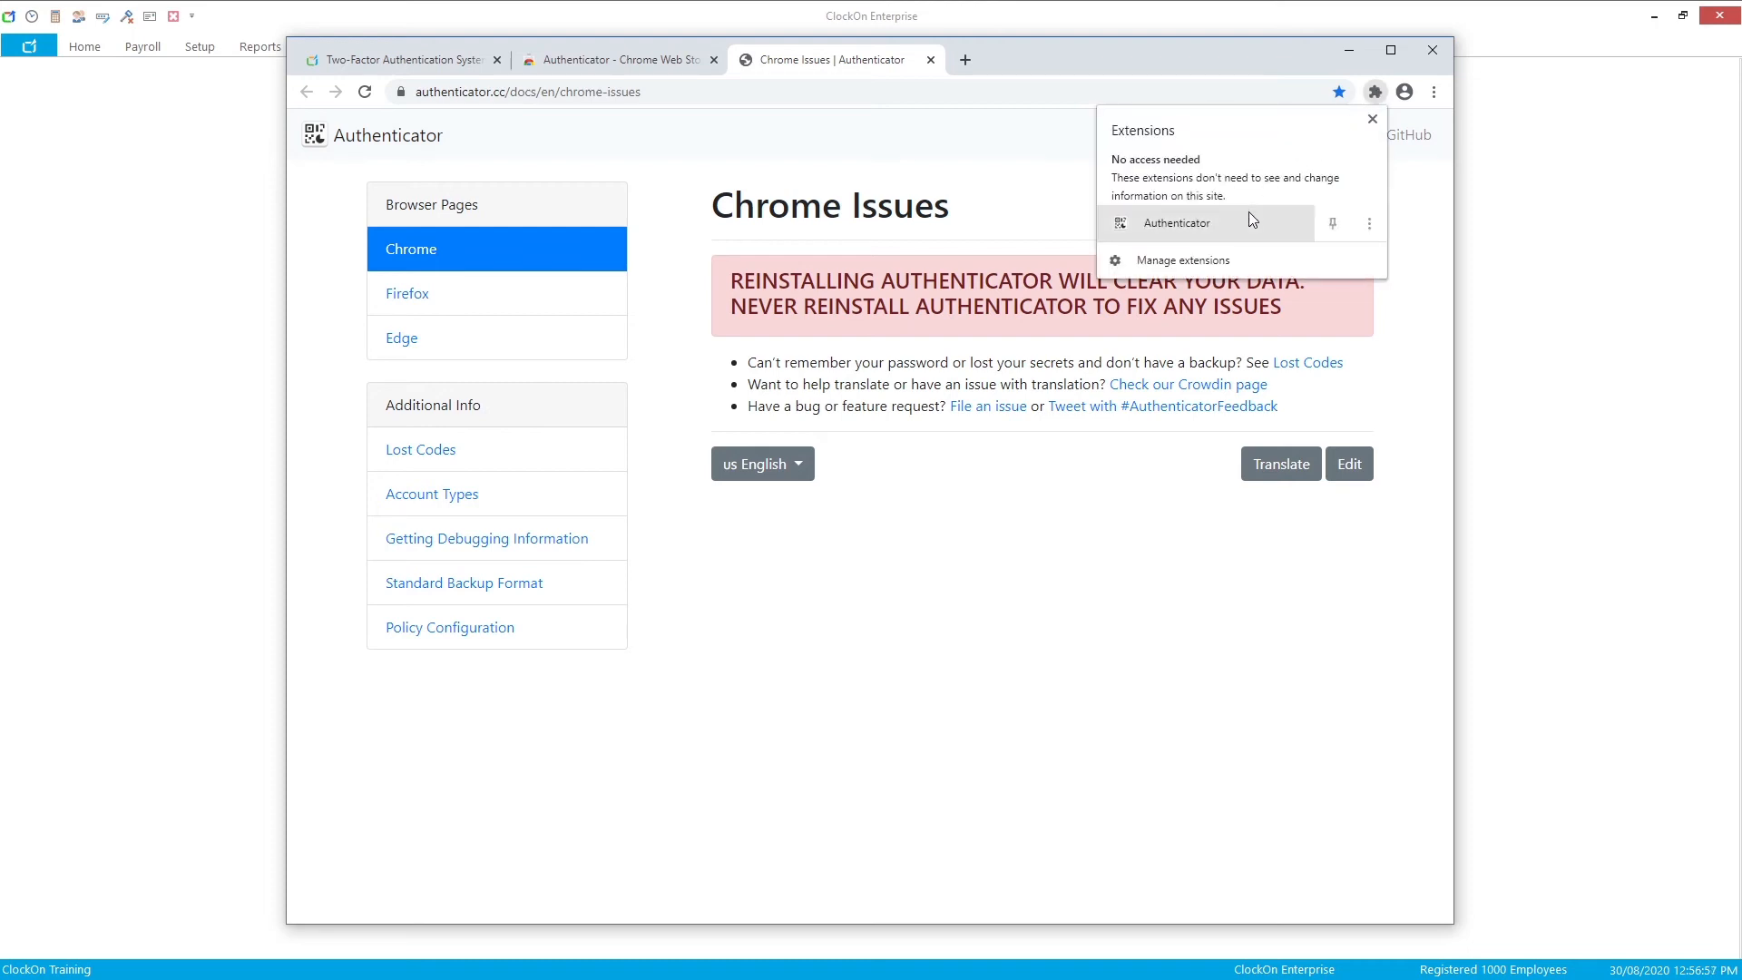
click(1330, 225)
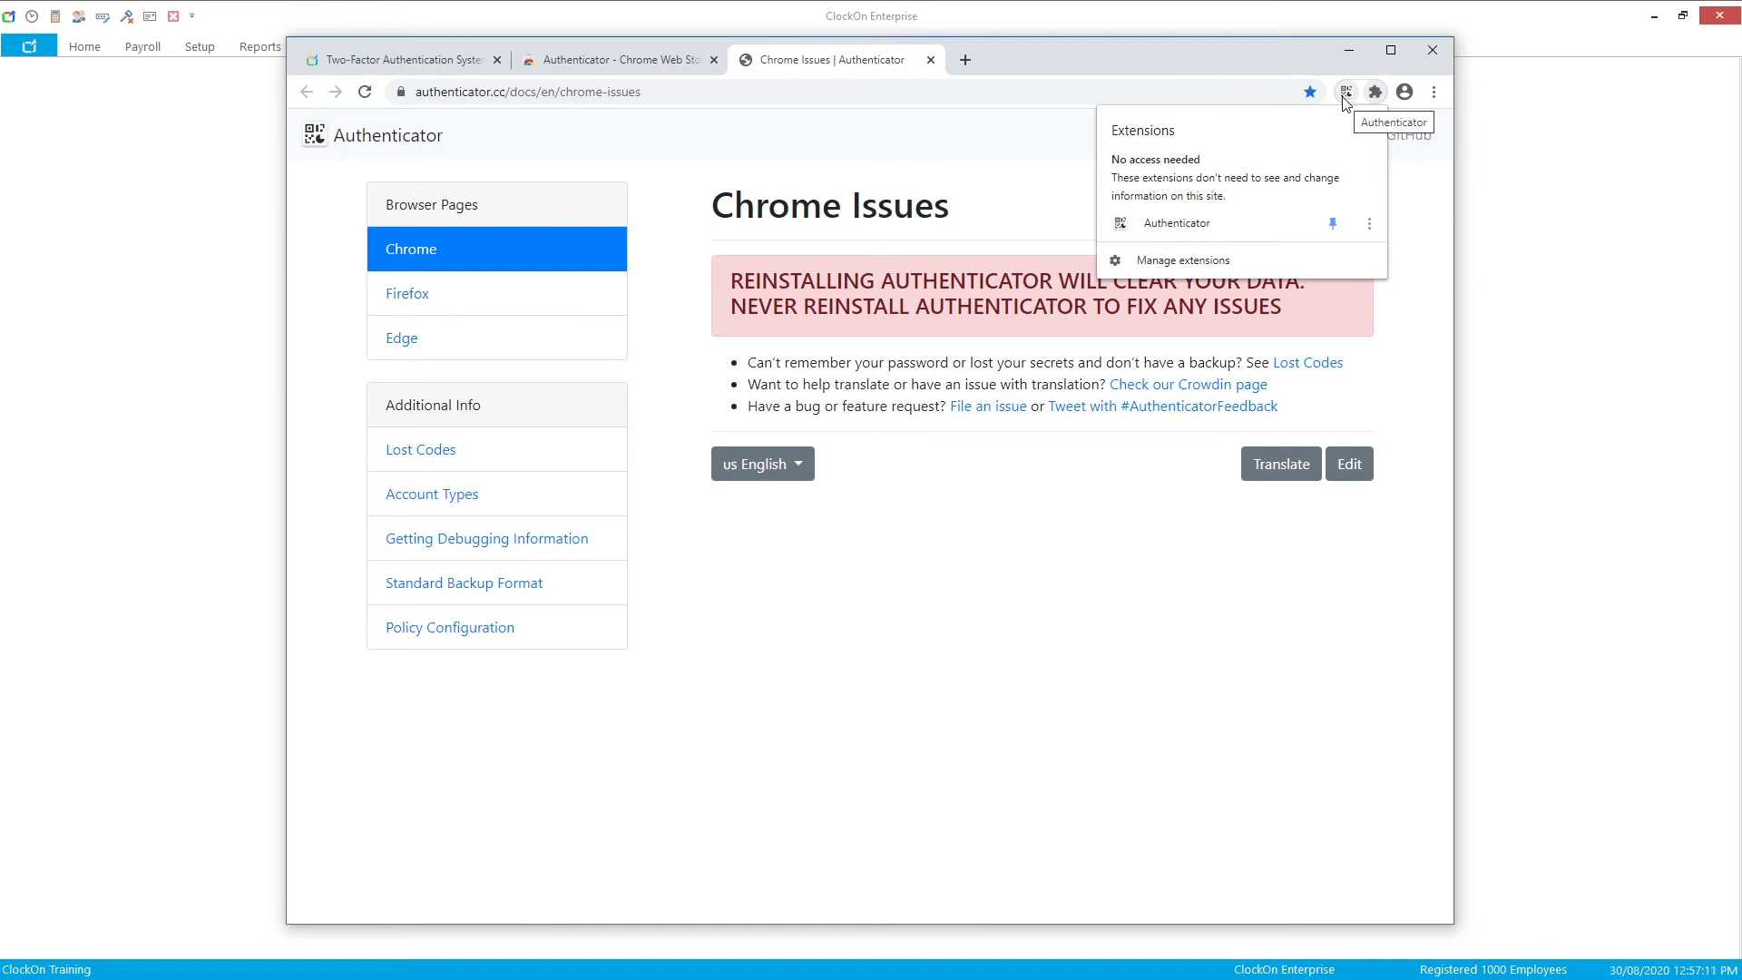
In Authenticator, enter edit mode and start adding a new account.
click(1344, 95)
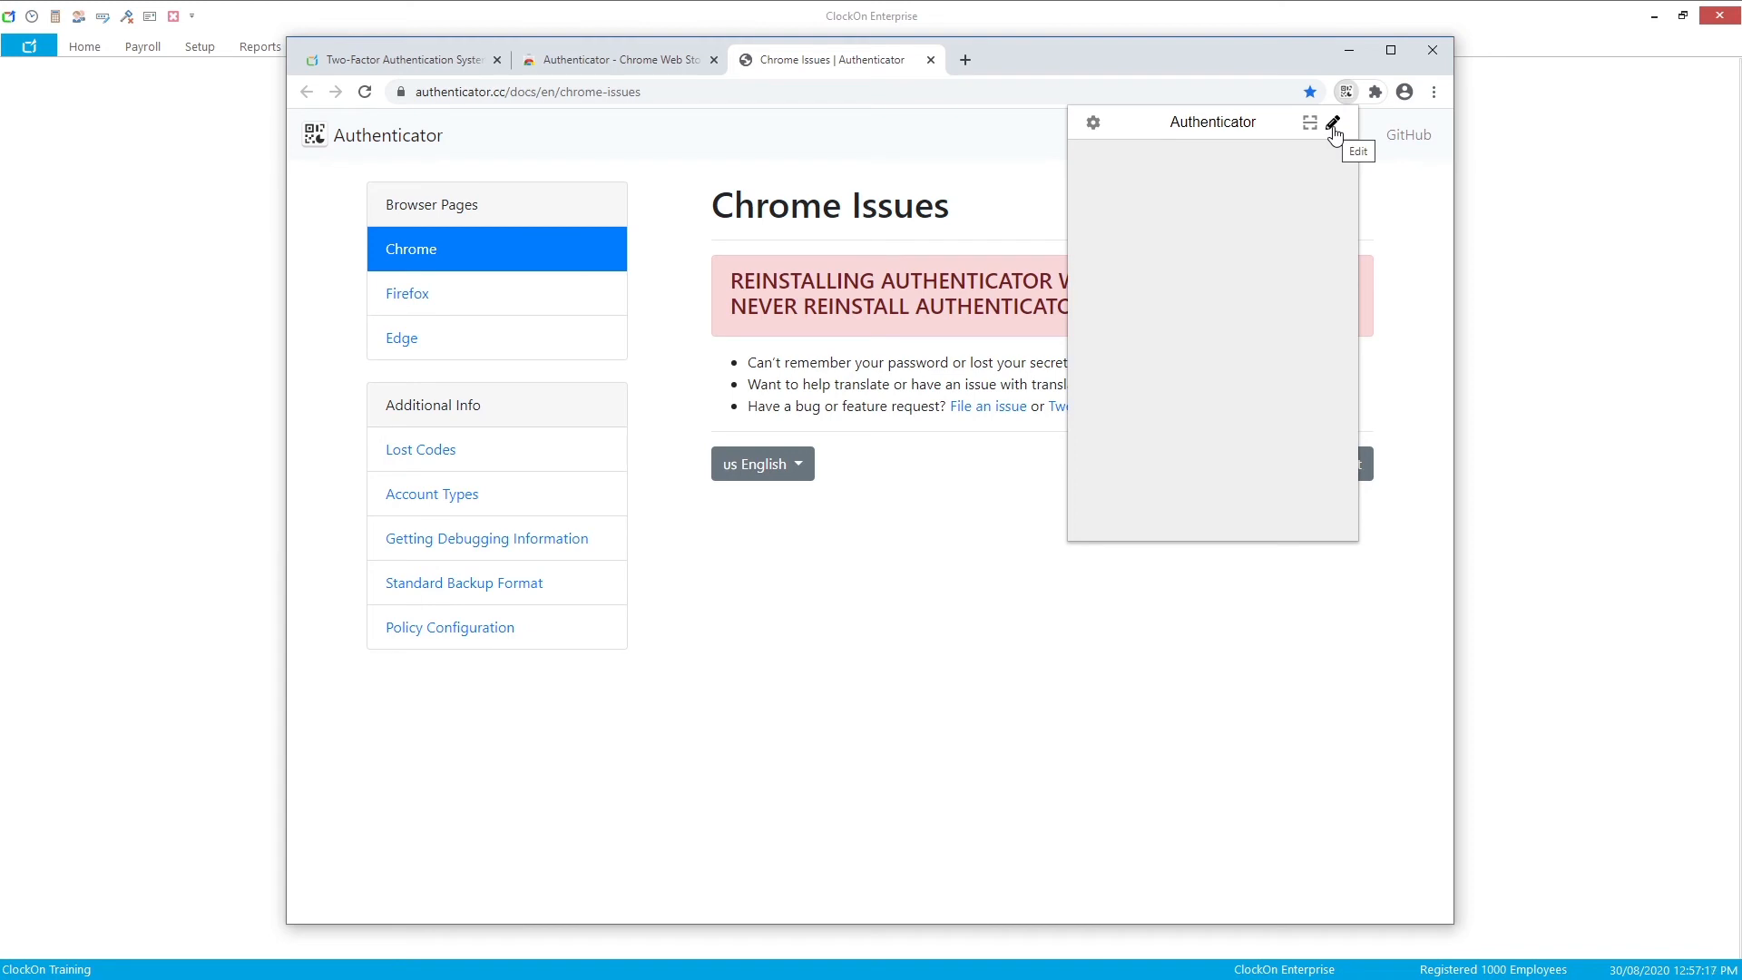
click(1333, 127)
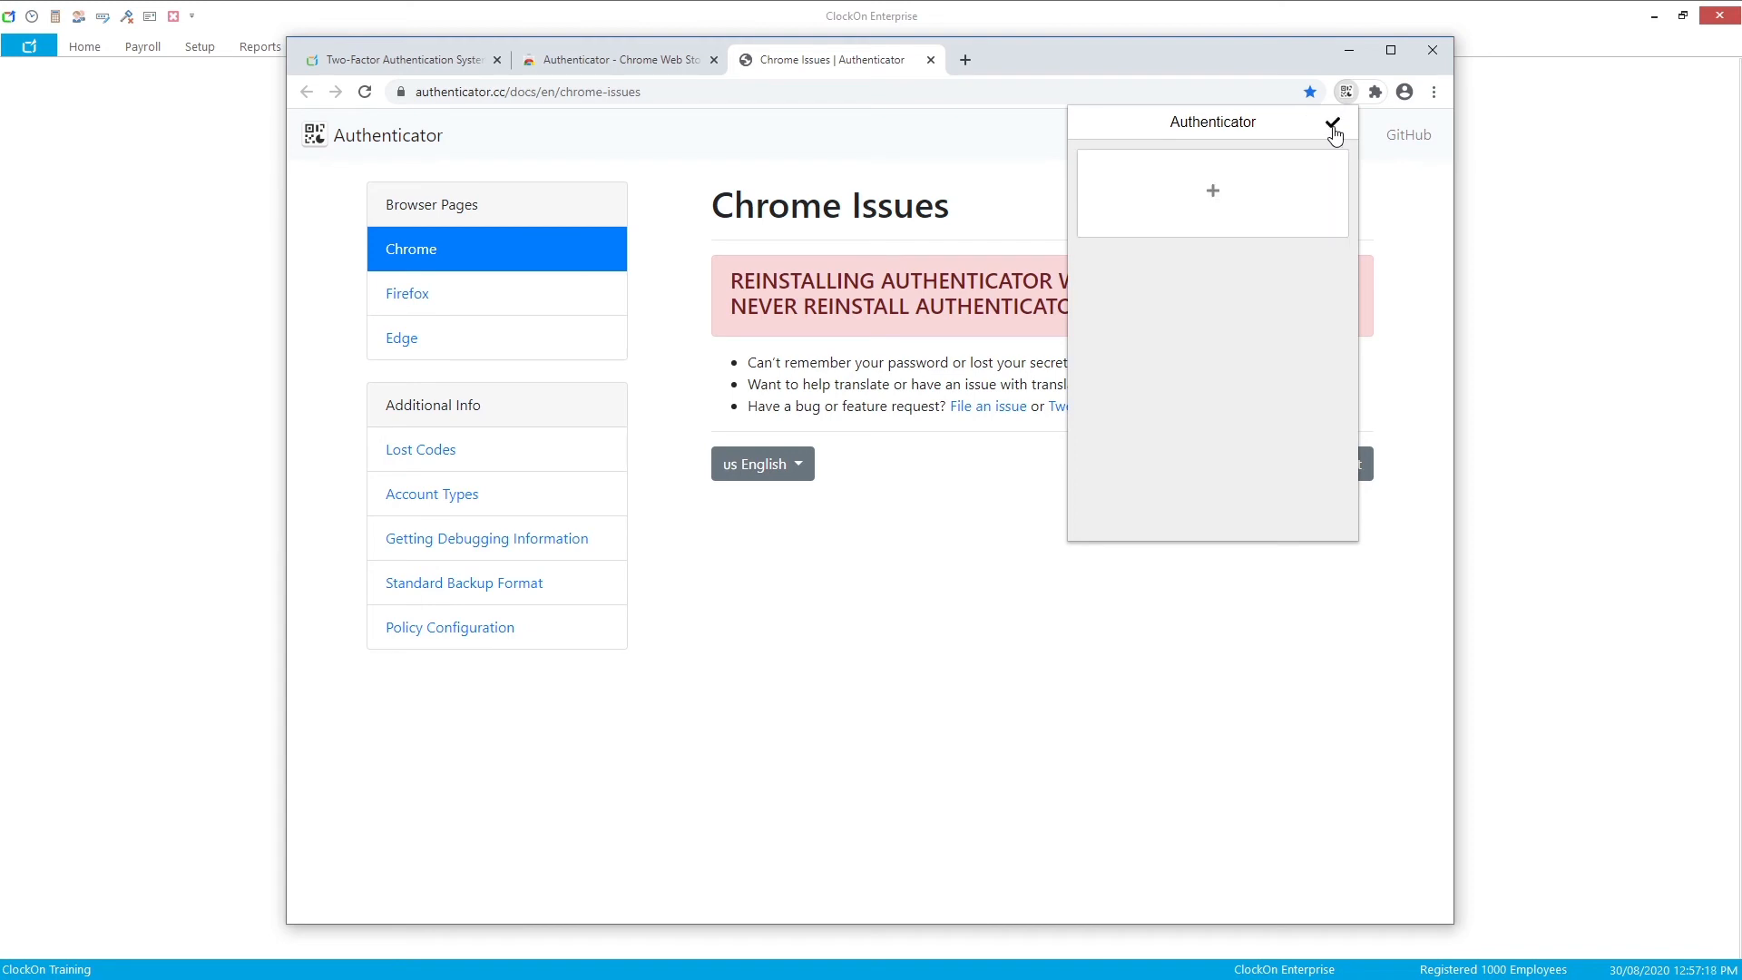
click(1219, 197)
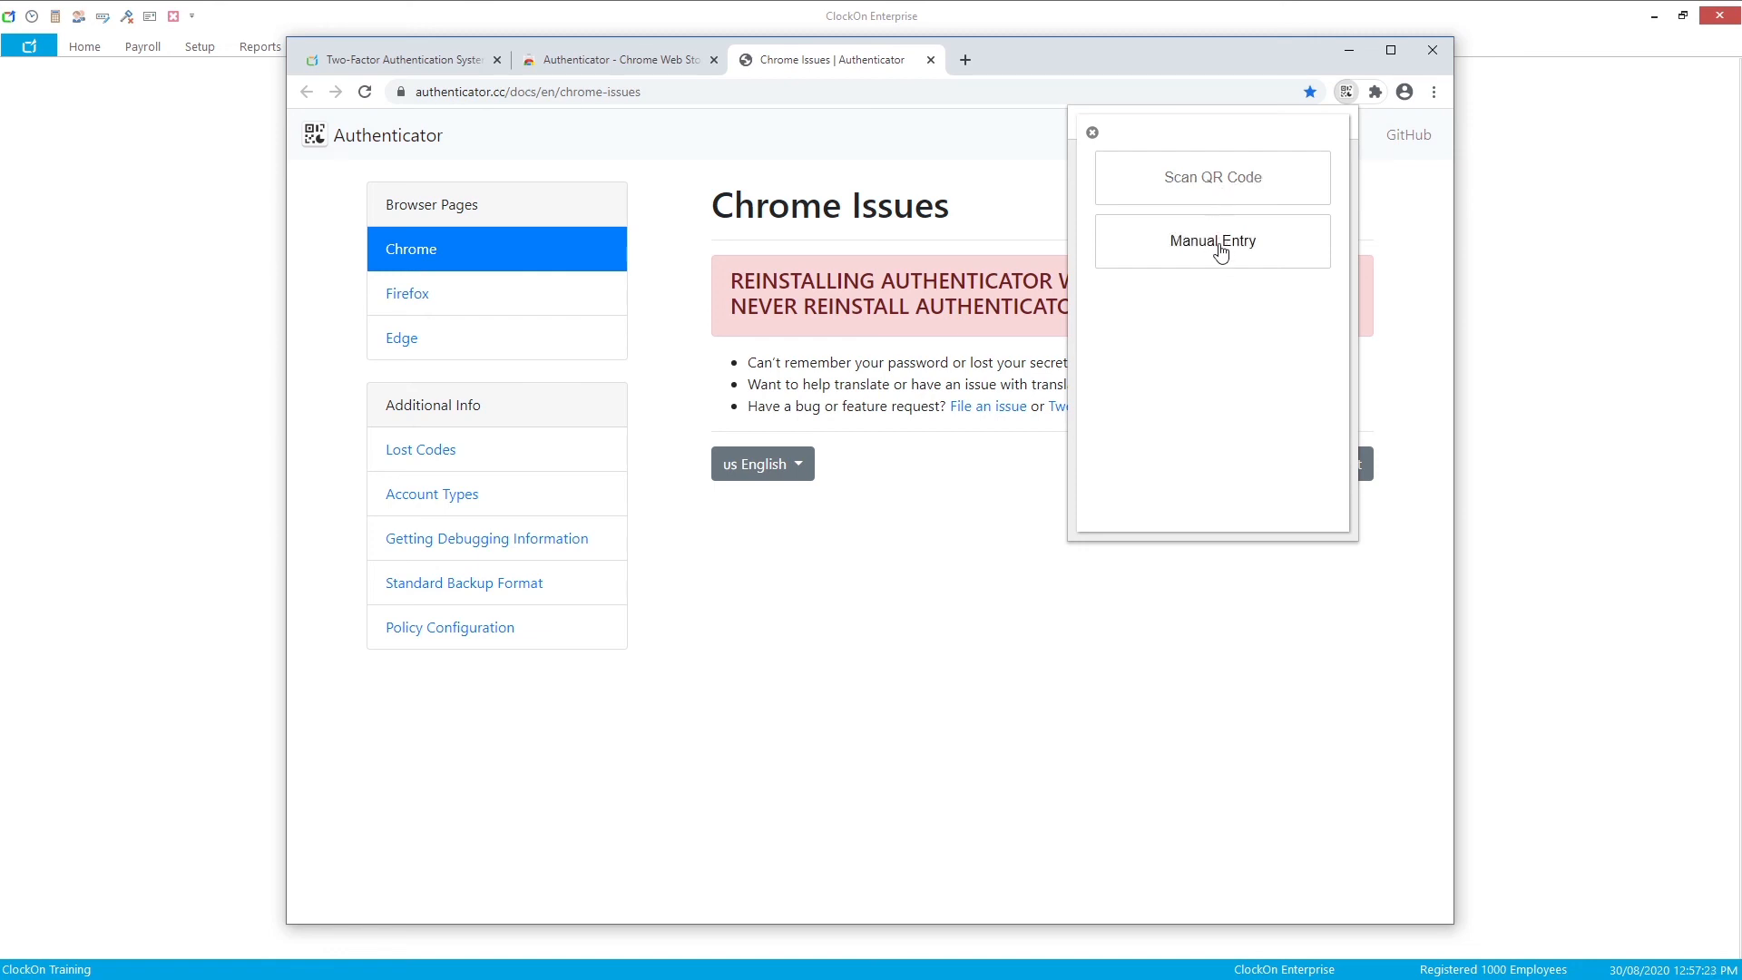
Manually add issuer 'ClockOn User 1' with ClockOn's pasted secret password and save it.
click(1220, 251)
click(1227, 194)
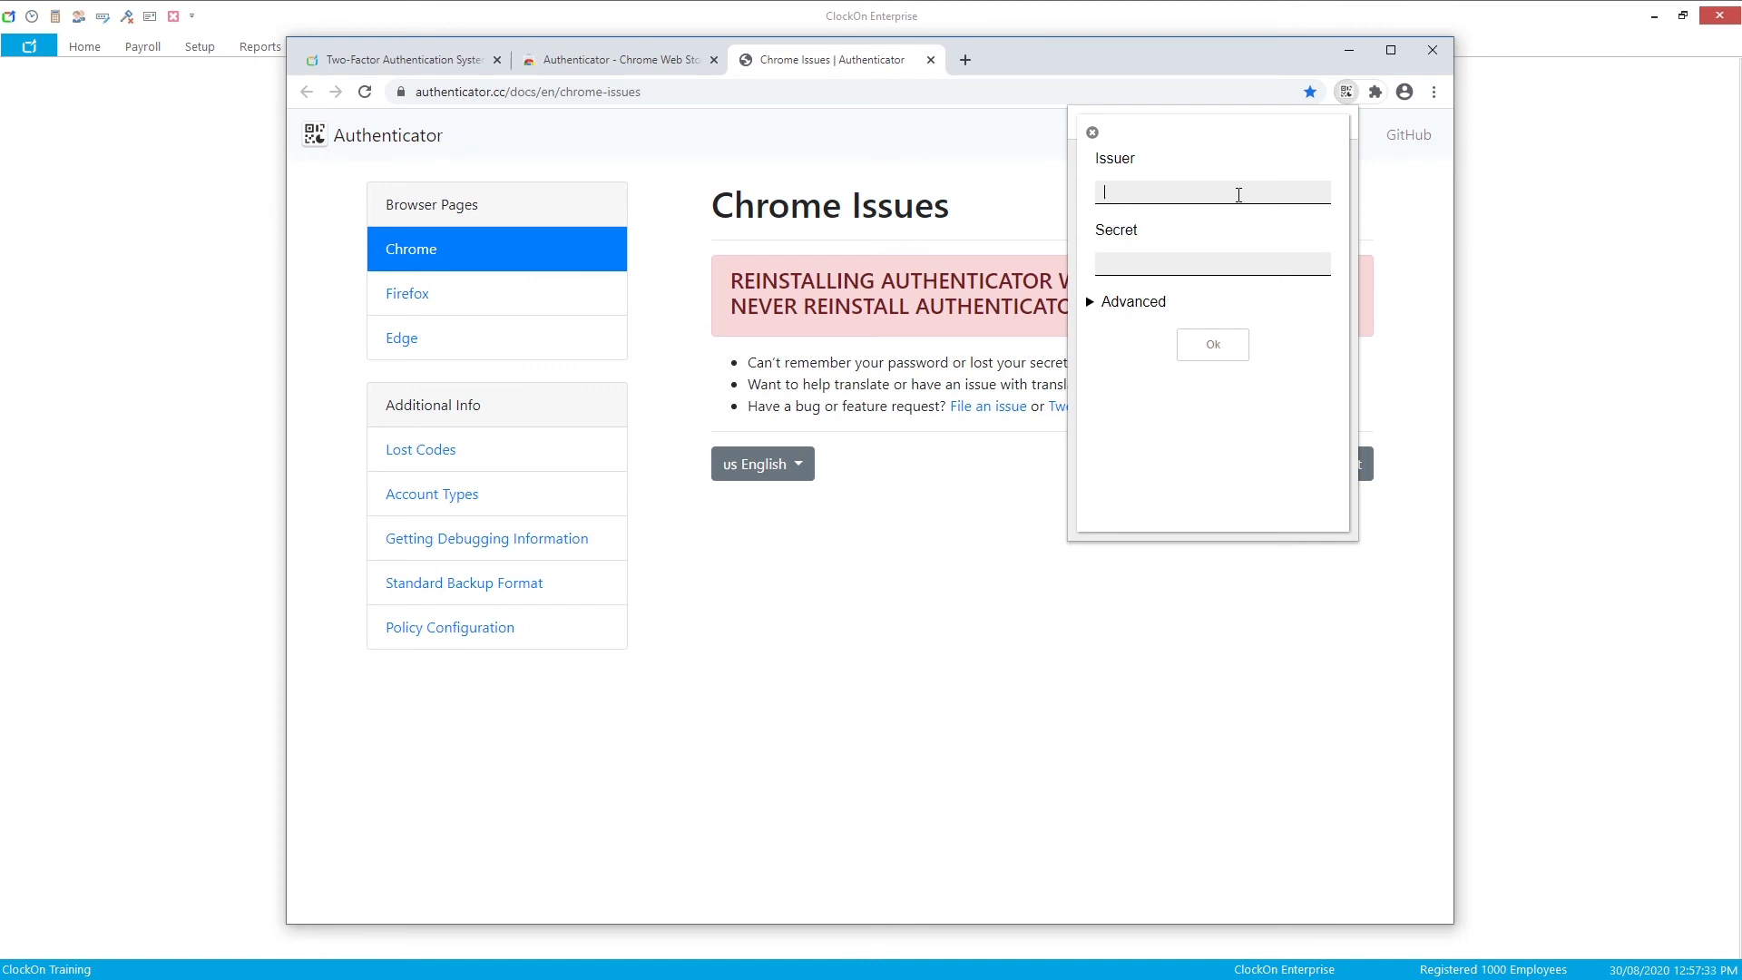
text(ClockOn User 1)
click(1186, 273)
key(ctrl+v)
click(1040, 17)
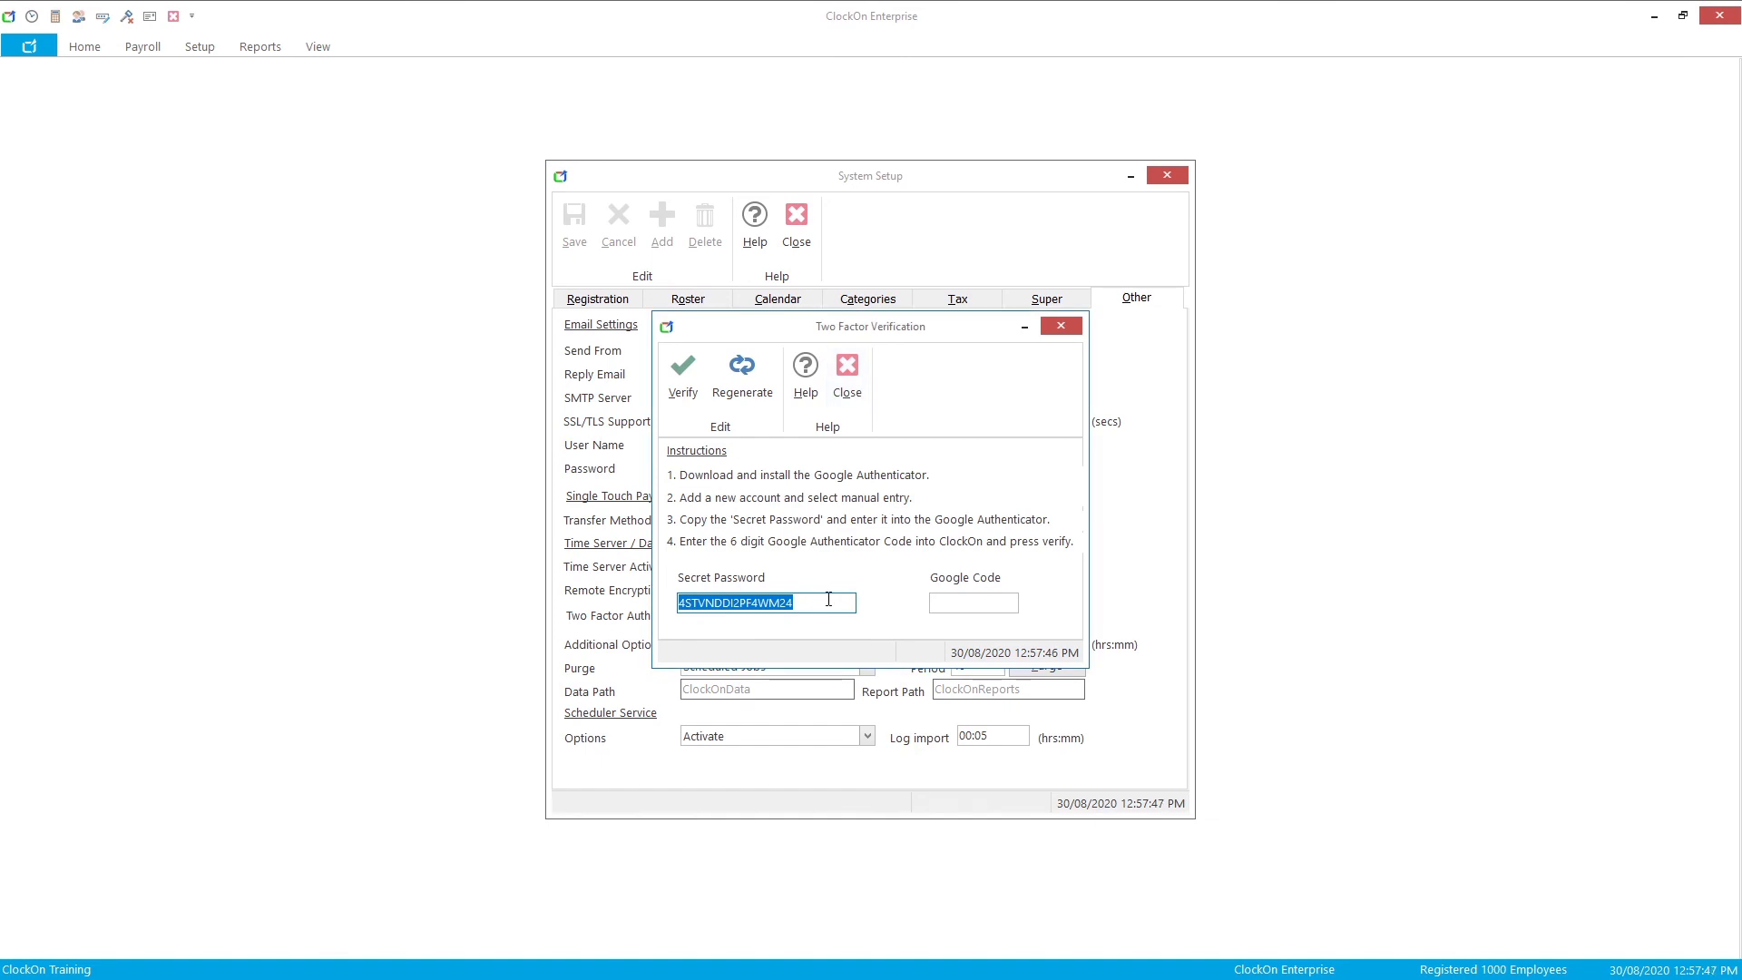
key(alt+Tab)
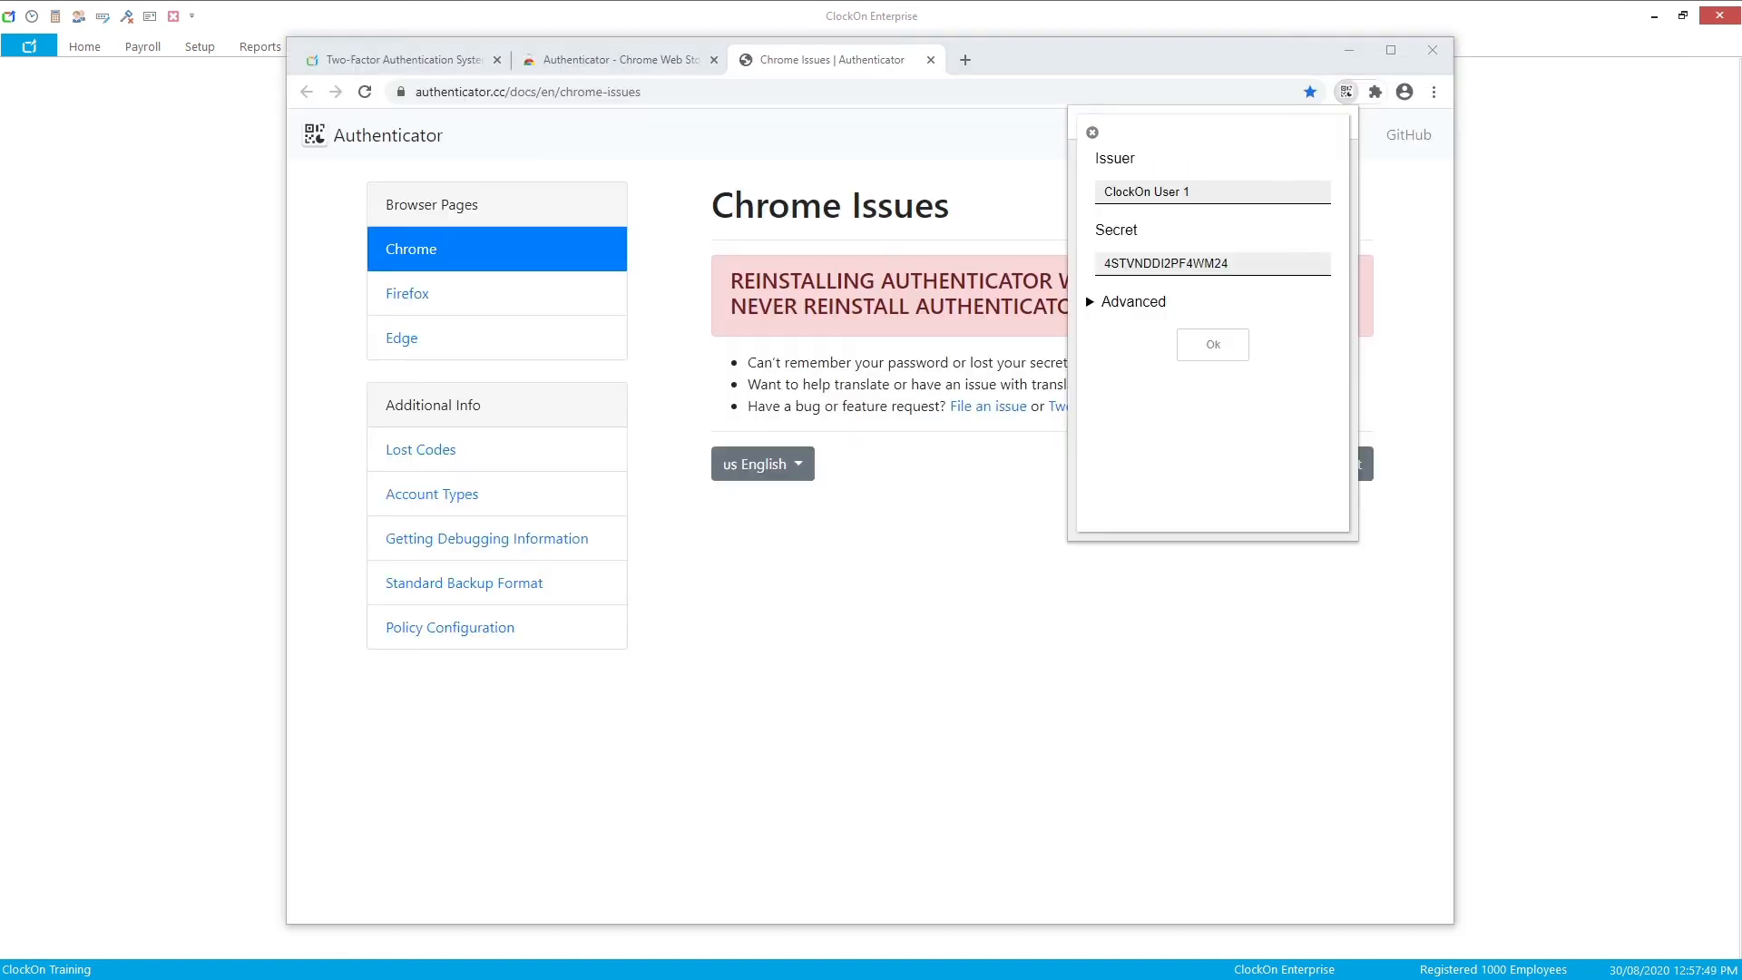
click(1217, 347)
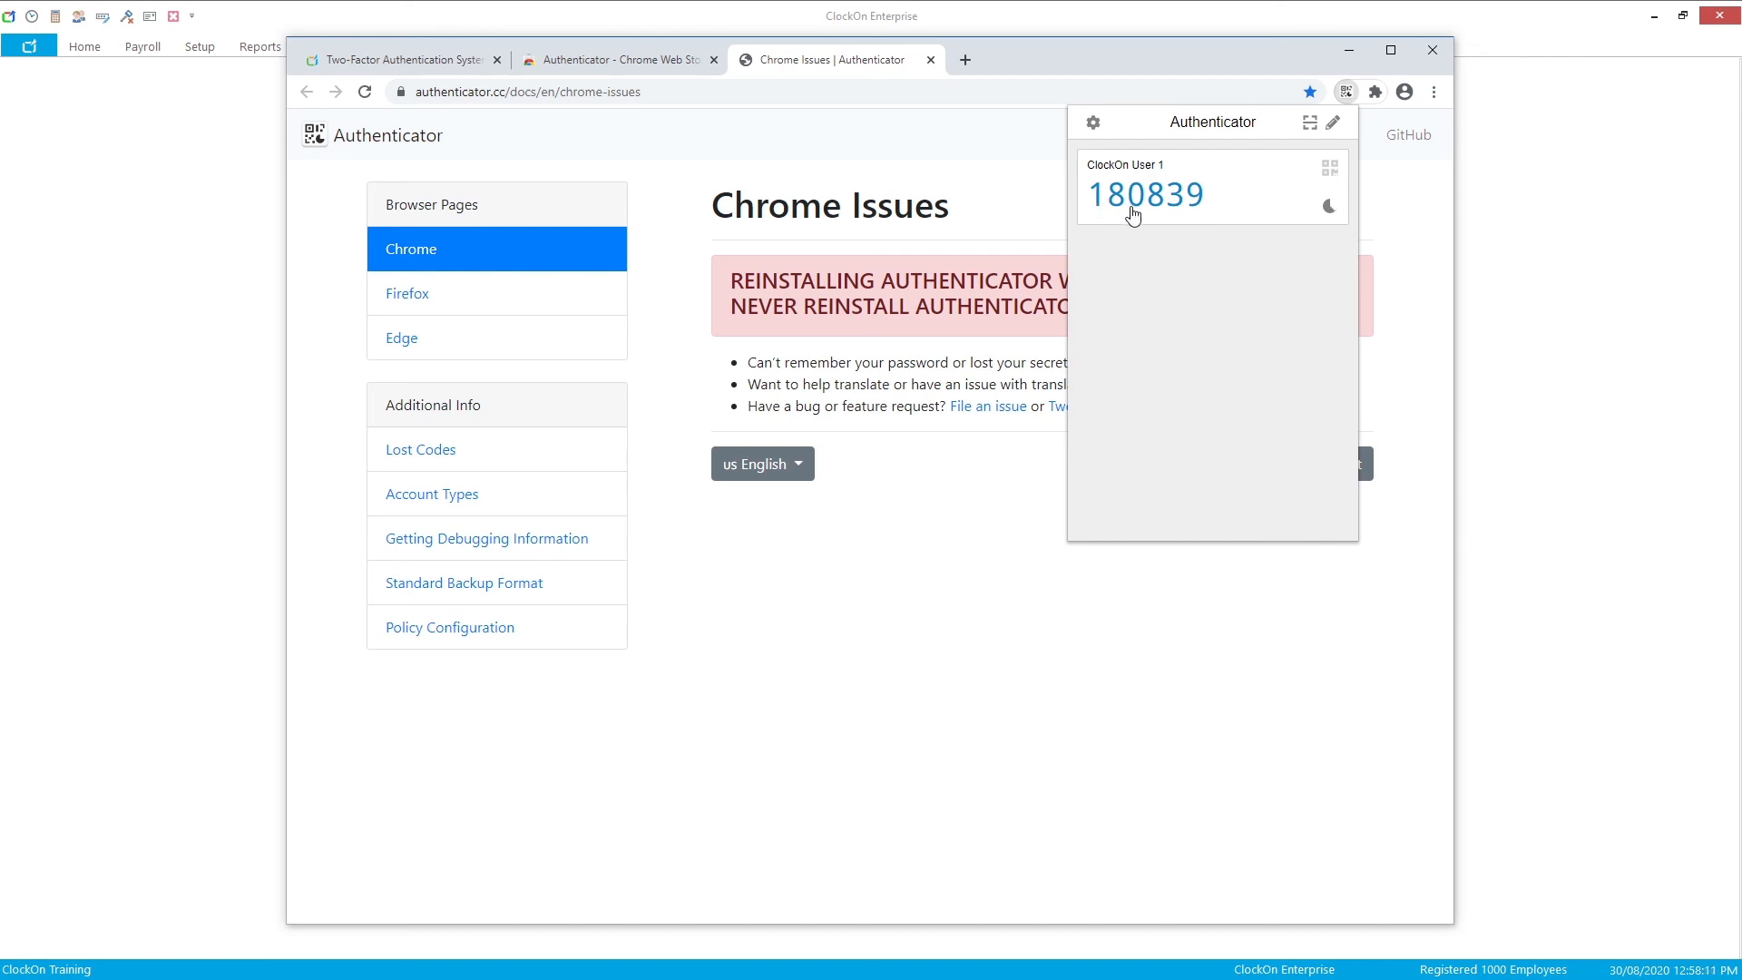
Enter Authenticator's current six-digit code in ClockOn's Google Code field and verify it.
click(1204, 29)
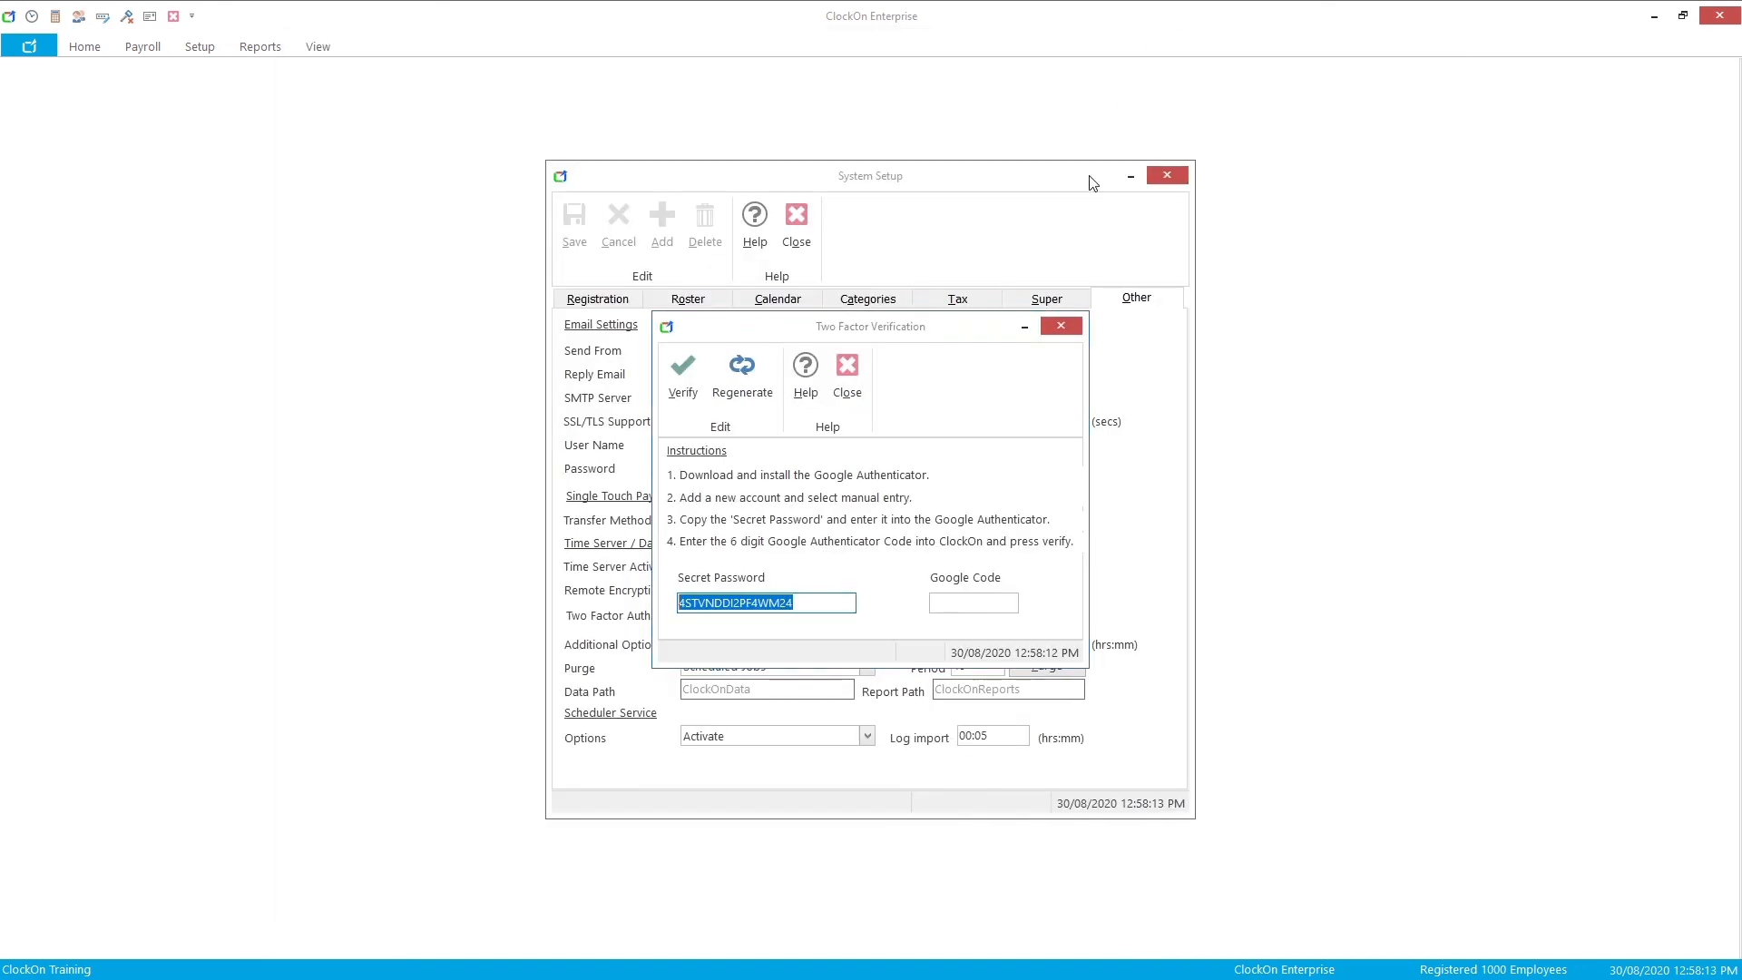
click(964, 595)
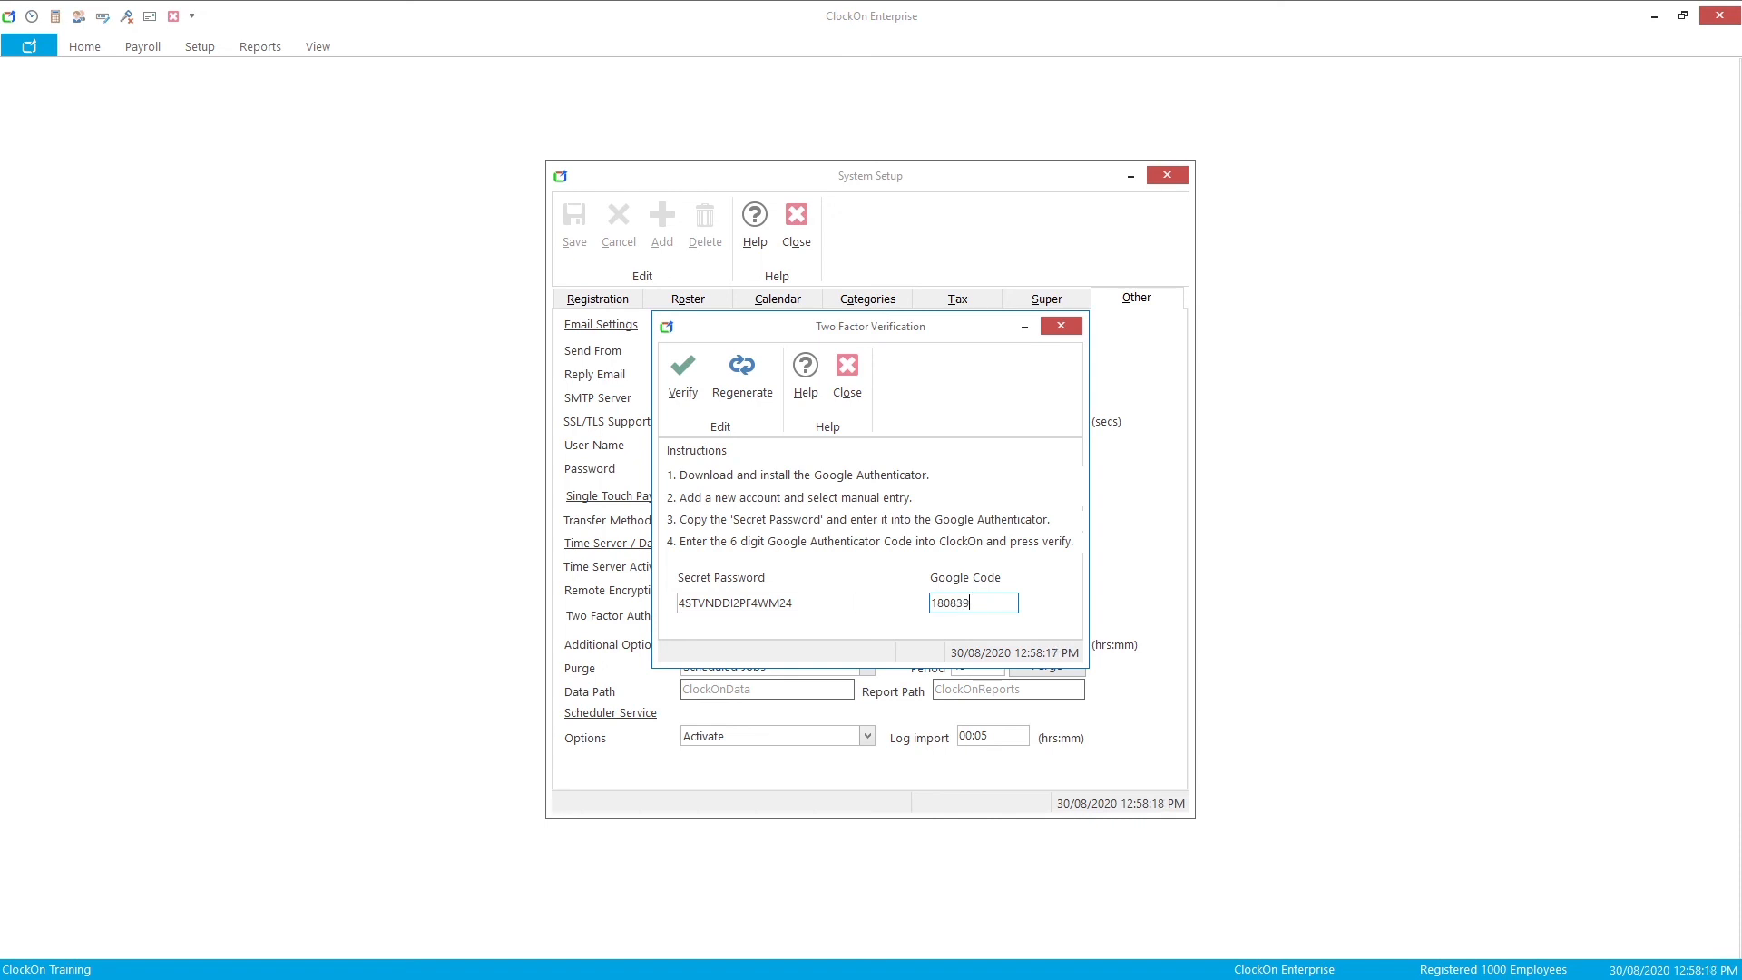
click(676, 385)
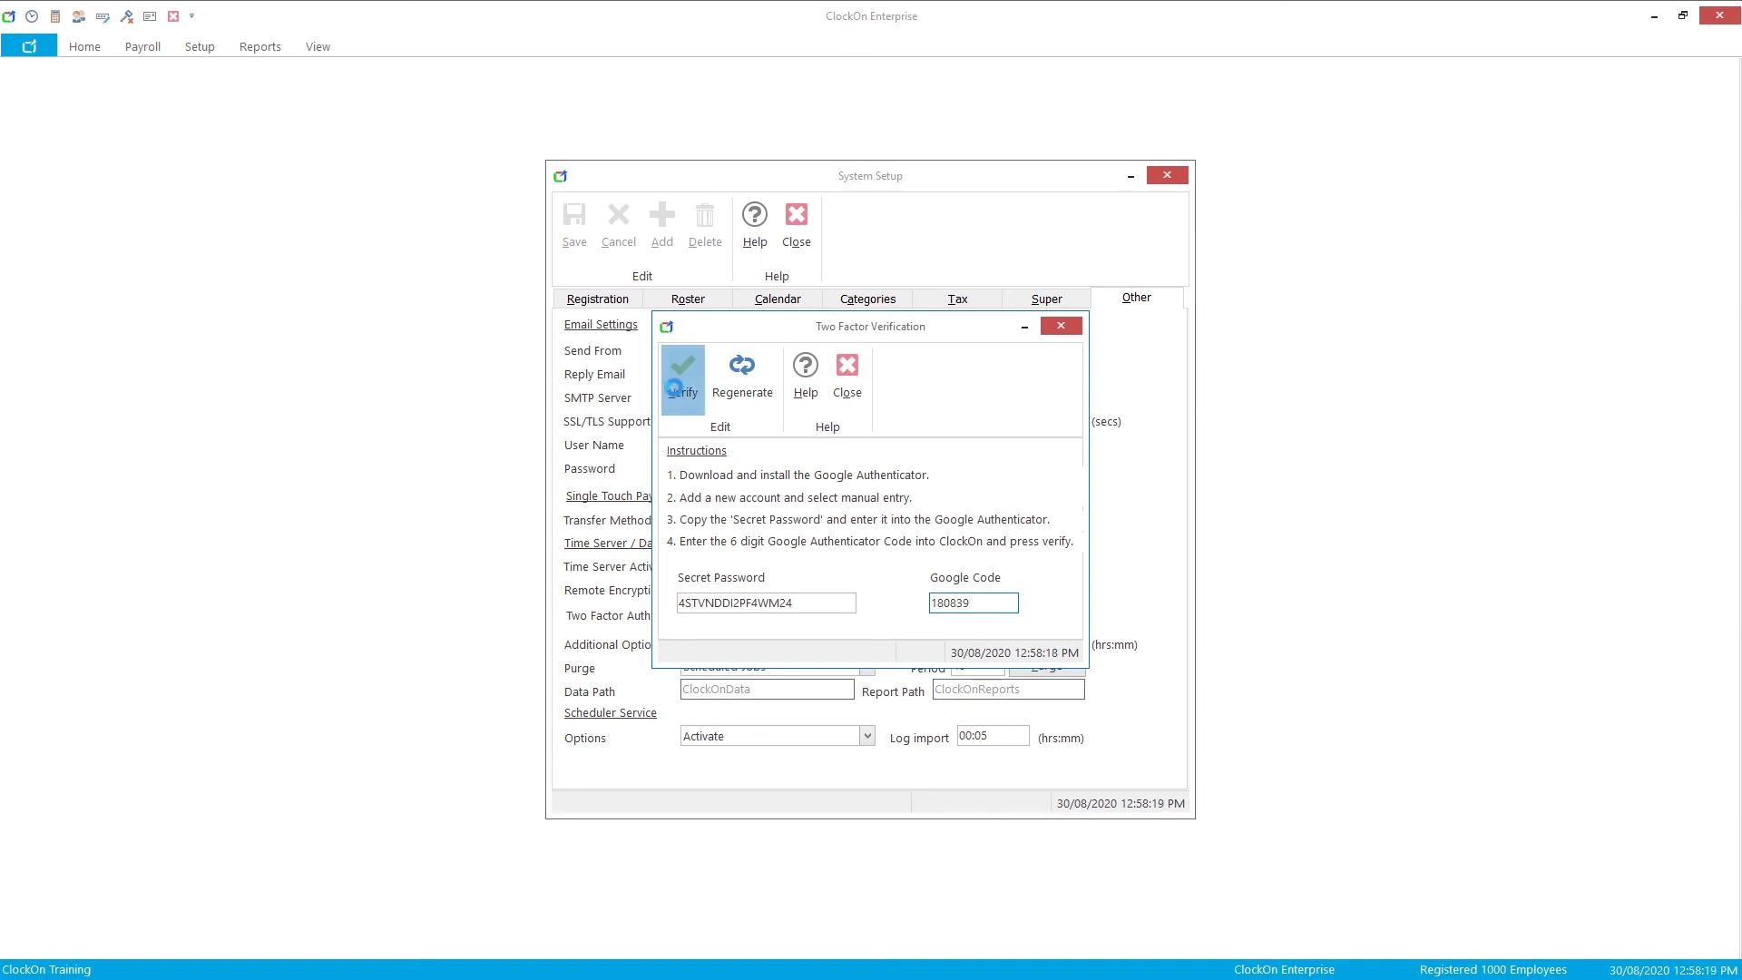